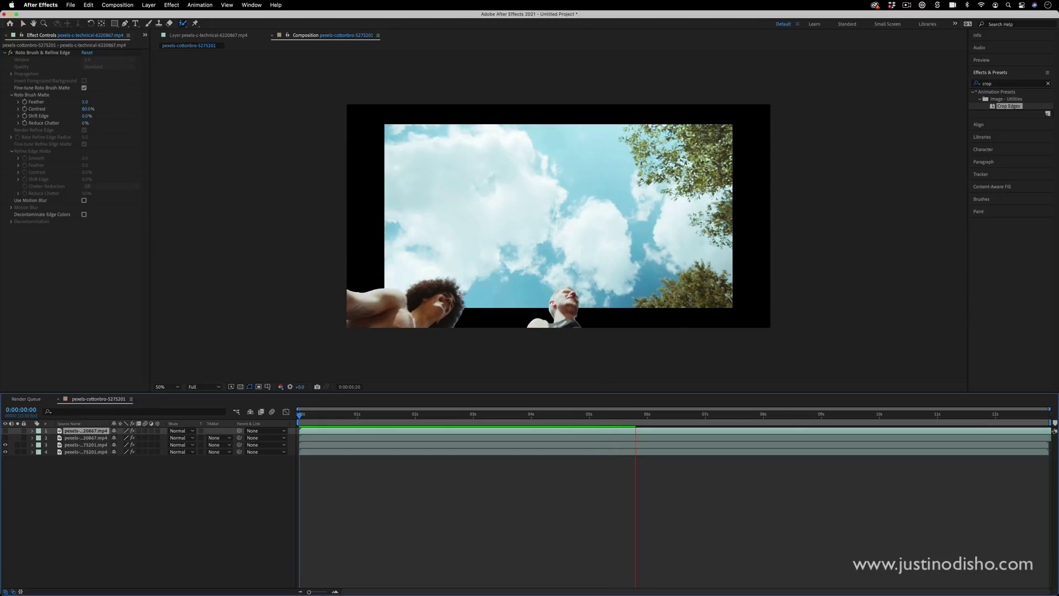
Reveal the woman footage layer in the preview and move to an earlier point in the clip.
left_click(5, 431)
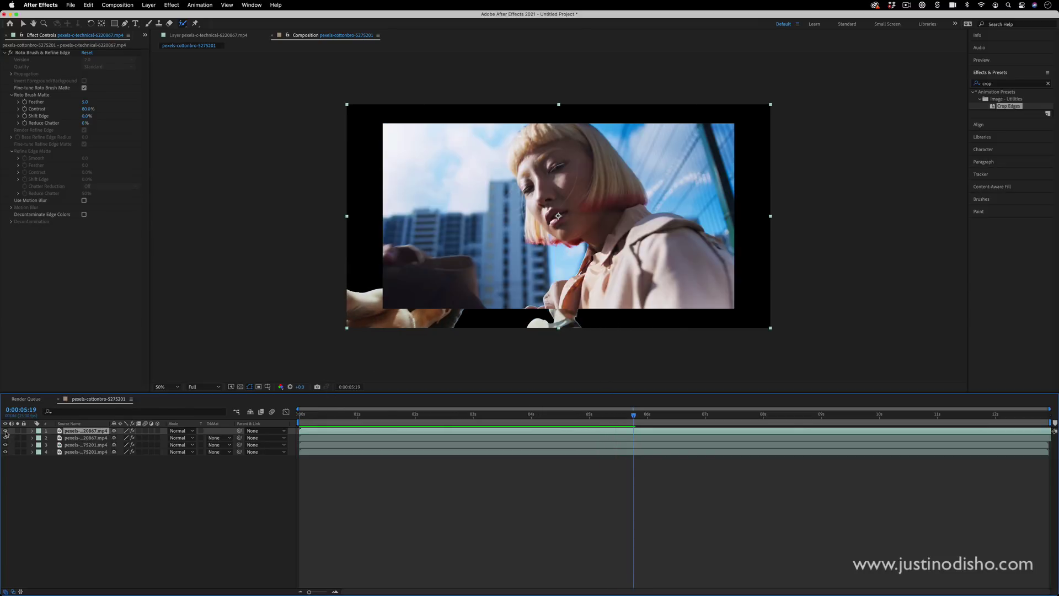
left_click(564, 417)
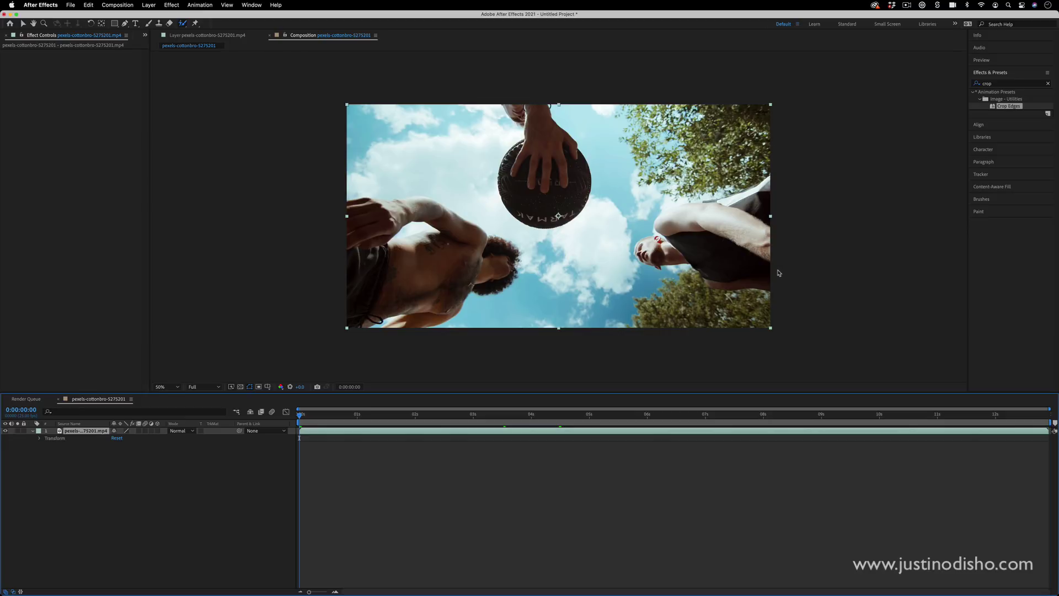
Select the Roto Brush Tool from the Roto Brush and Refine Edge tool flyout.
left_click(183, 23)
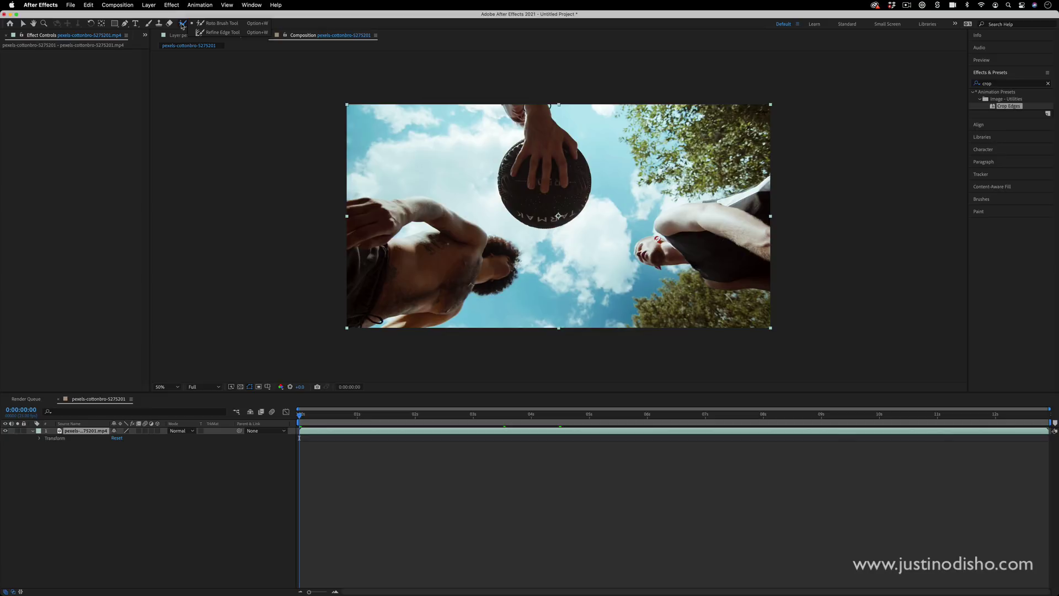
left_click(222, 25)
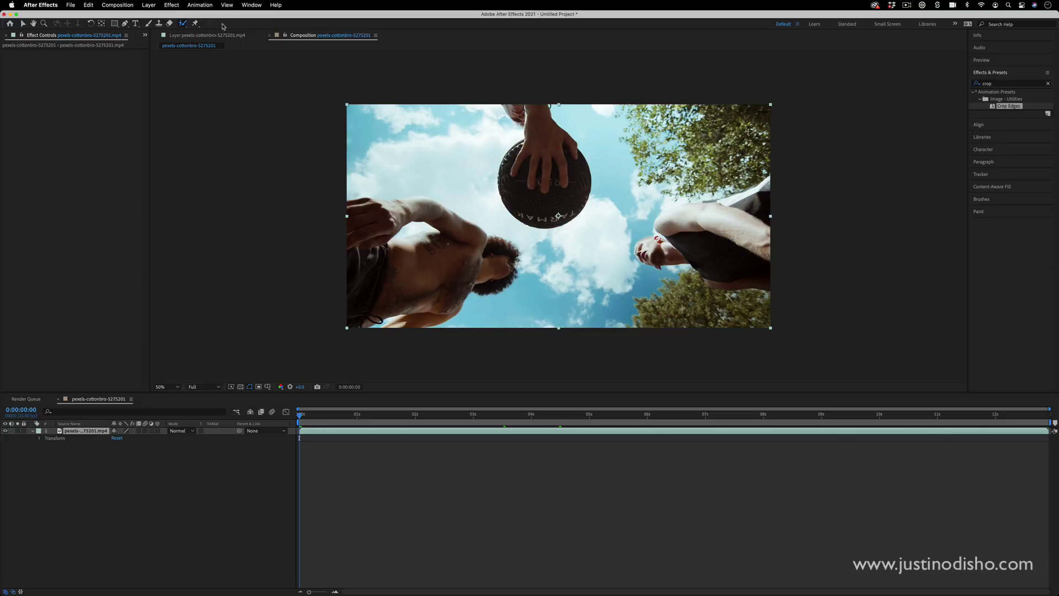
Open the basketball clip in the Layer panel, set brush diameter to 15 px, and paint the left player.
double_click(90, 433)
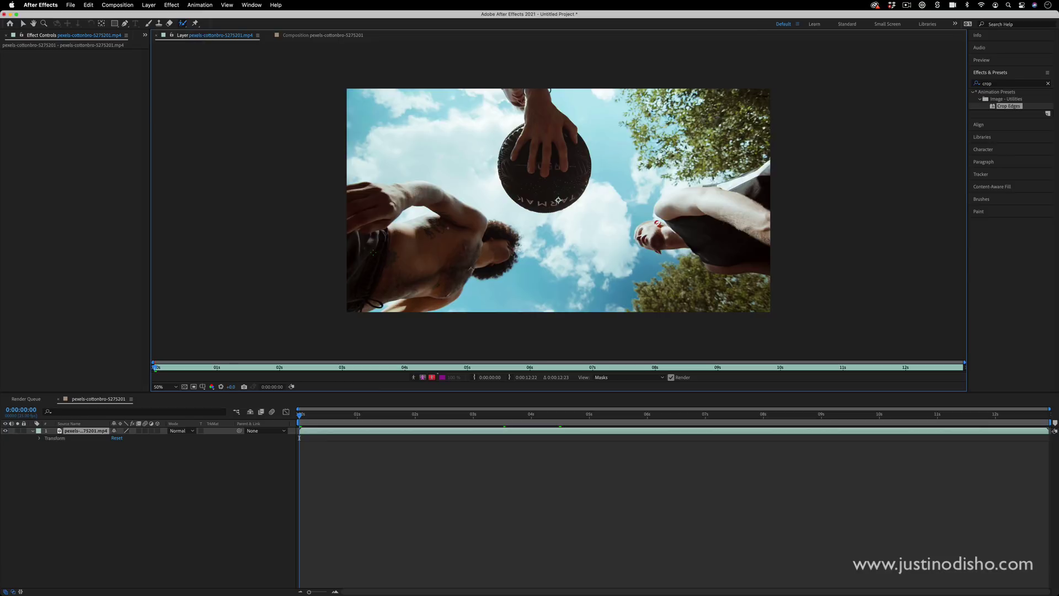
left_click(994, 199)
left_click_drag(1009, 217, 1019, 217)
mouse_move(479, 224)
left_mouse_down()
mouse_move(364, 238)
mouse_move(348, 270)
mouse_move(440, 272)
mouse_move(425, 295)
mouse_move(456, 268)
mouse_move(508, 255)
mouse_move(448, 197)
mouse_move(413, 188)
mouse_move(359, 208)
mouse_move(440, 195)
mouse_move(464, 219)
mouse_move(369, 249)
left_mouse_up()
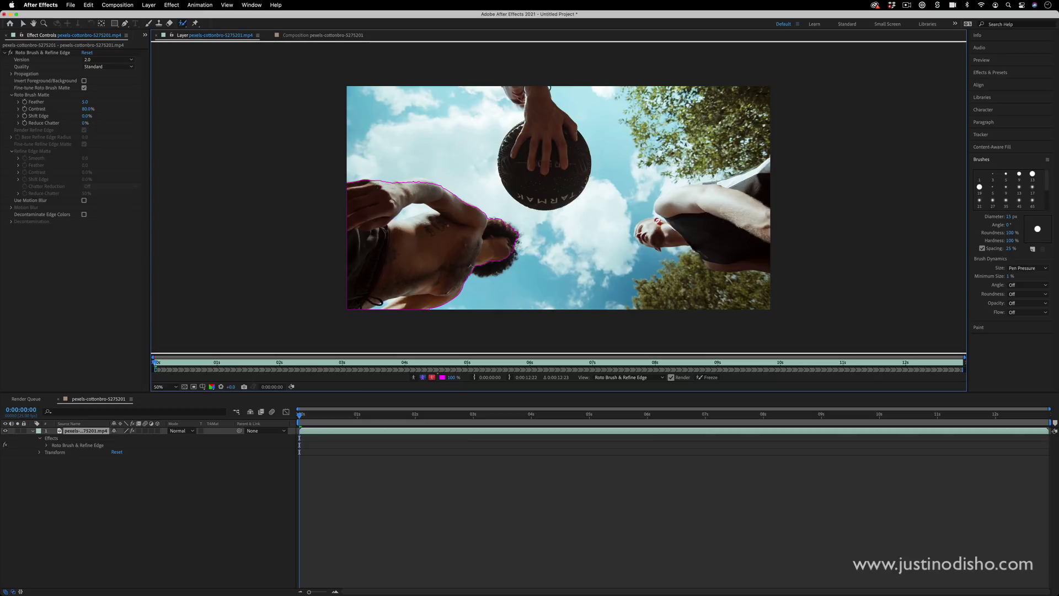
Refine the left player's matte by subtracting part of the chest and adding it back.
key("alt")
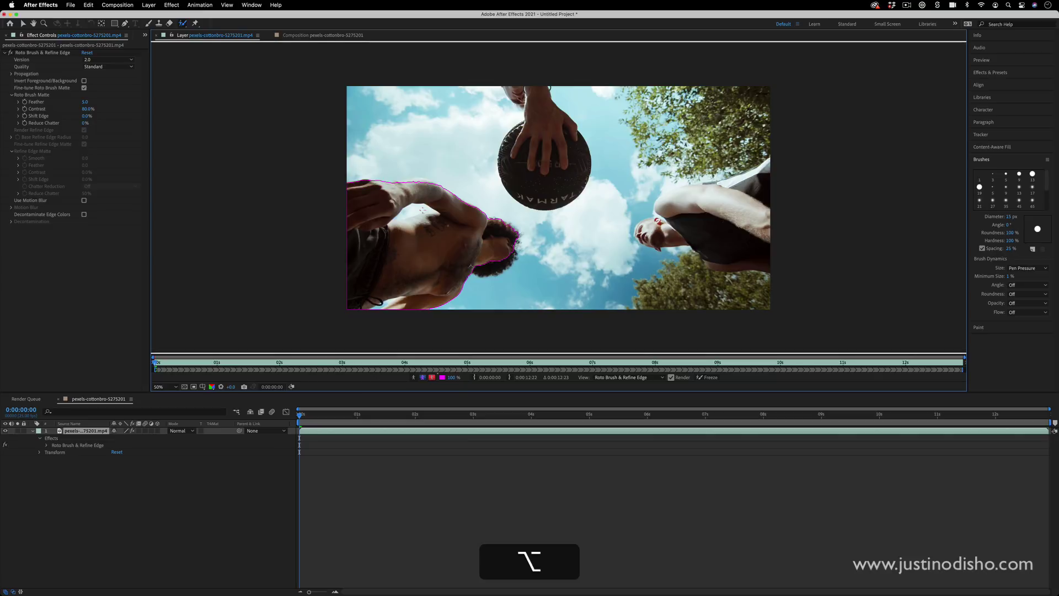
mouse_move(428, 210)
left_mouse_down()
mouse_move(396, 216)
mouse_move(428, 211)
left_mouse_up()
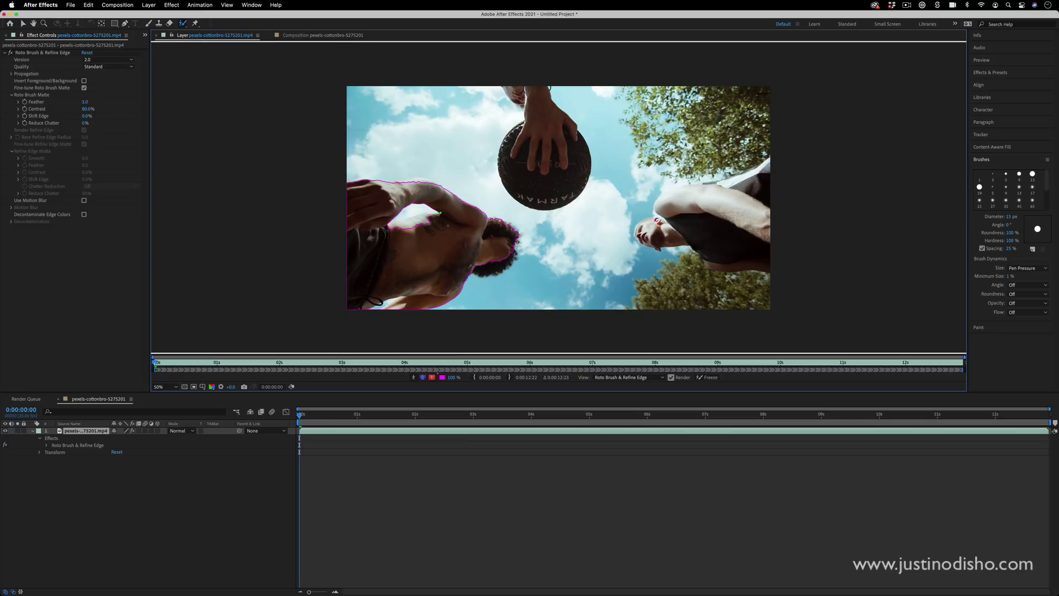
mouse_move(440, 213)
left_mouse_down()
mouse_move(384, 225)
mouse_move(446, 219)
left_mouse_up()
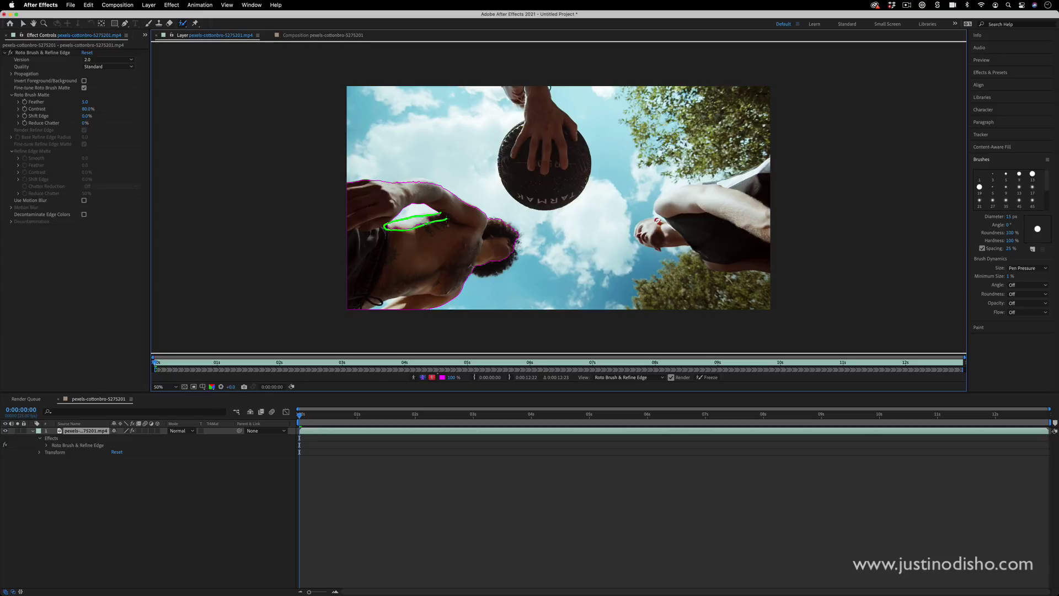
key("alt")
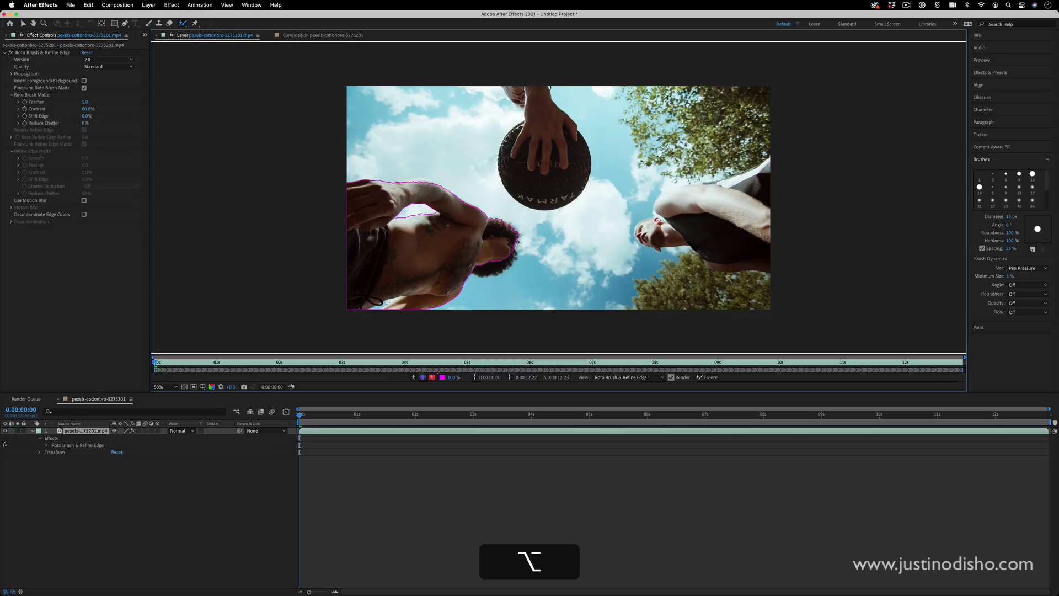
Inspect the Foreground 1–3 and Background 1 roto strokes in the timeline, then collapse the properties.
left_click(260, 508)
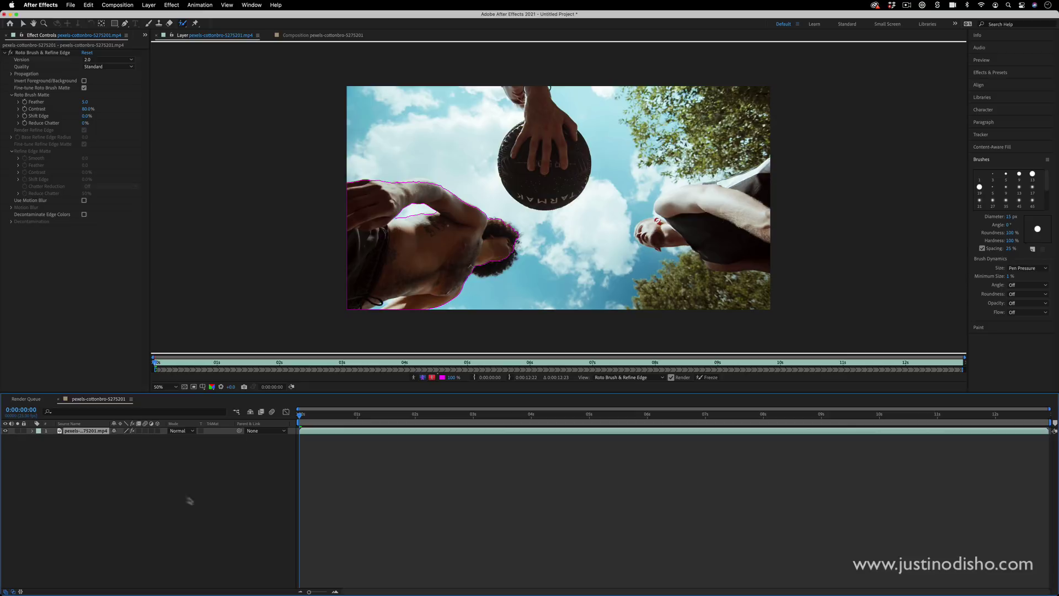
left_click(33, 431)
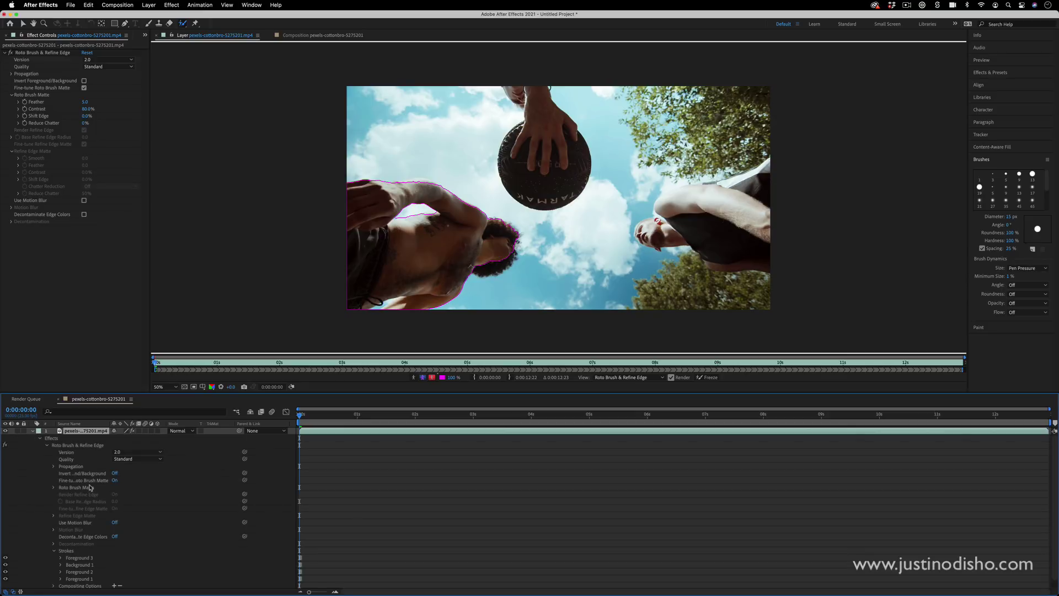
scroll(66, 457, "down", 1)
left_click(86, 549)
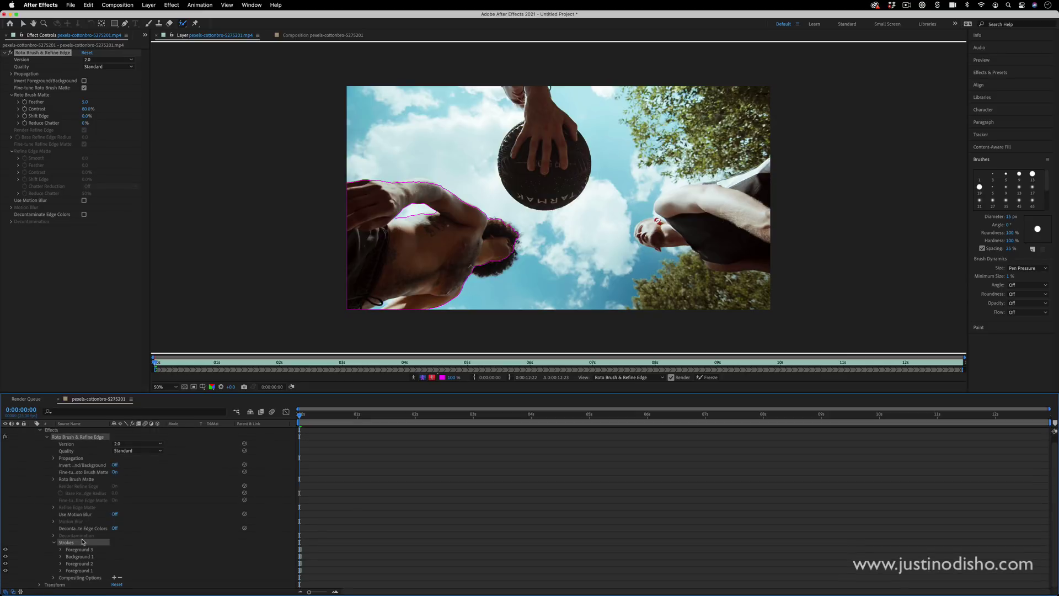
left_click(88, 557)
left_click(87, 564)
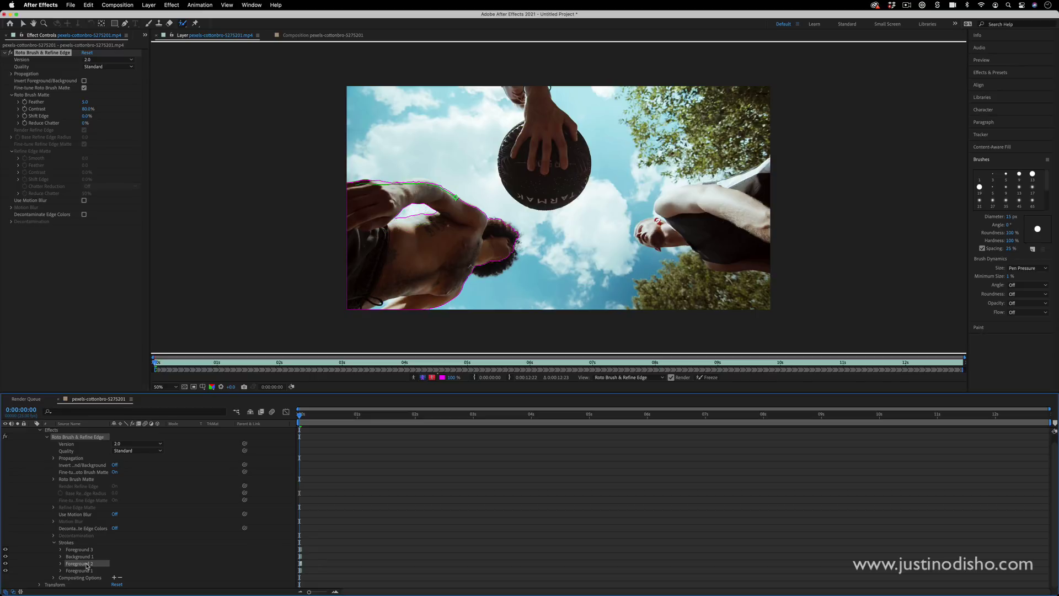
left_click(86, 571)
left_click(86, 557)
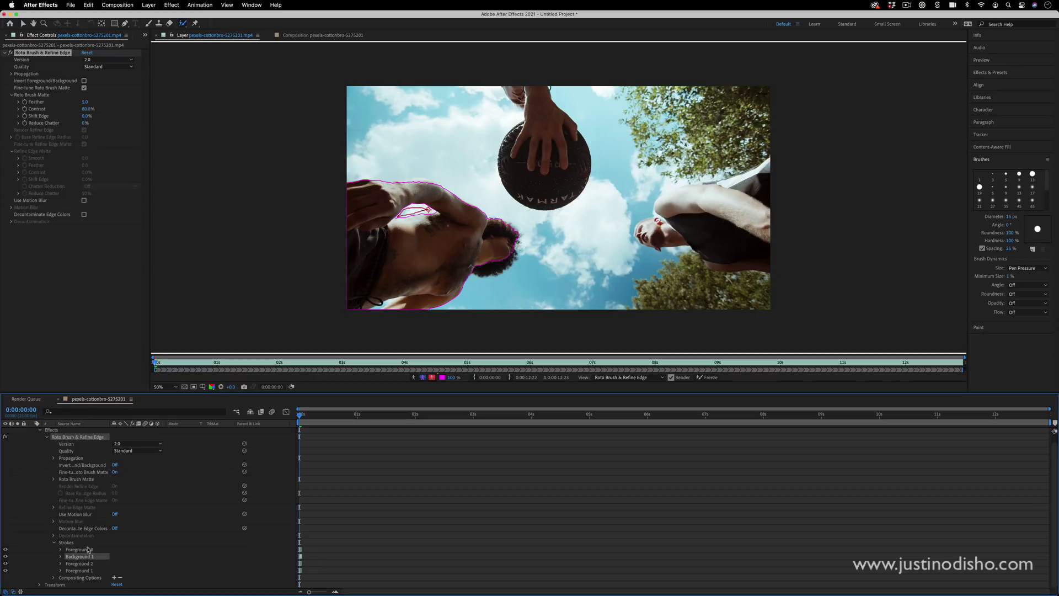
left_click(86, 550)
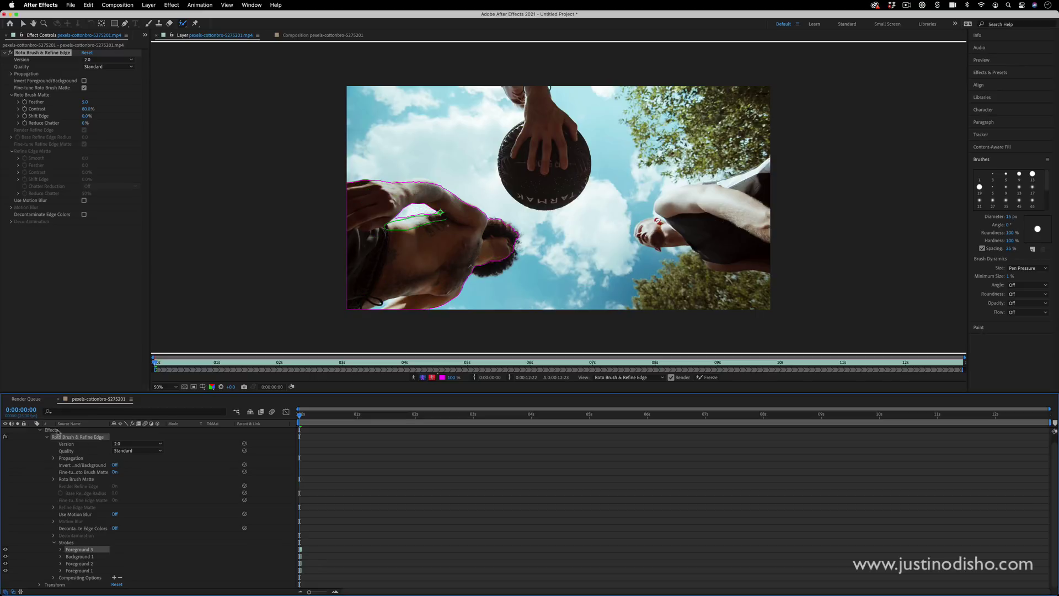
left_click(40, 430)
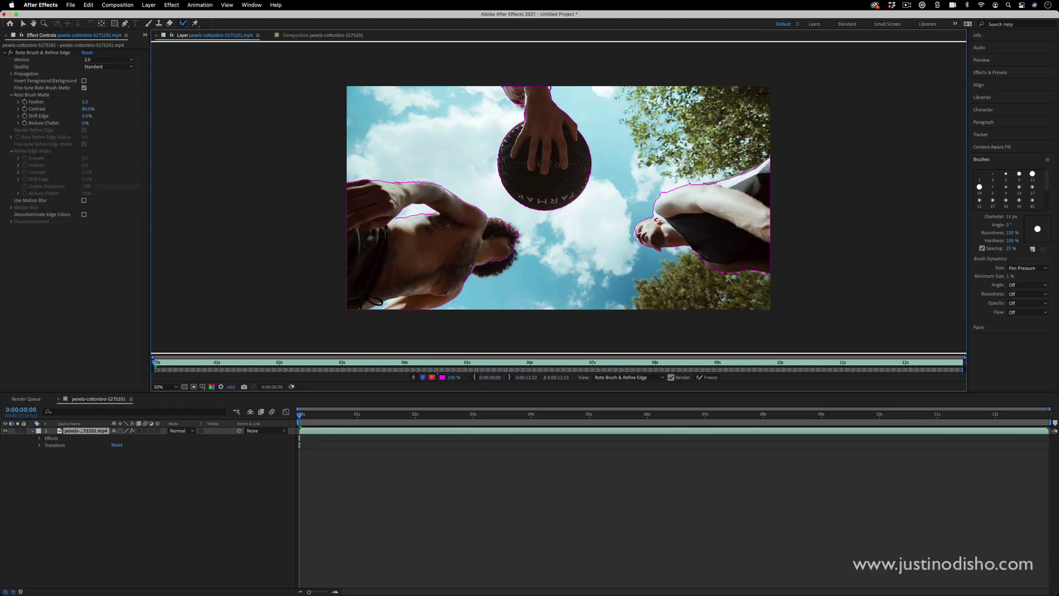
Start freezing the roto matte, stop it partway, and go to frame 0:00:03:13.
left_click(709, 380)
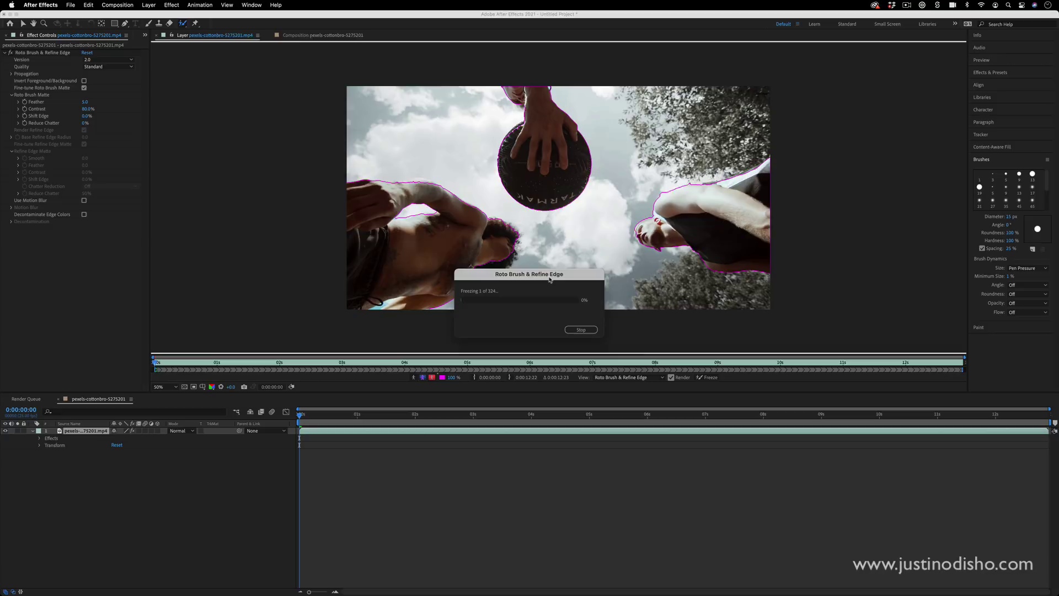
left_click_drag(550, 280, 616, 292)
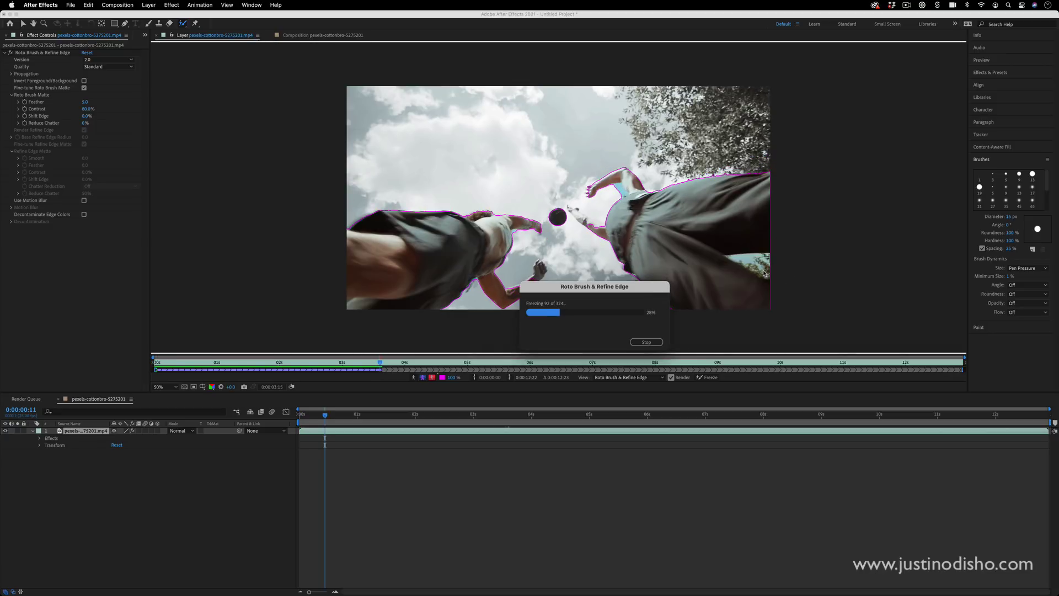
left_click(645, 342)
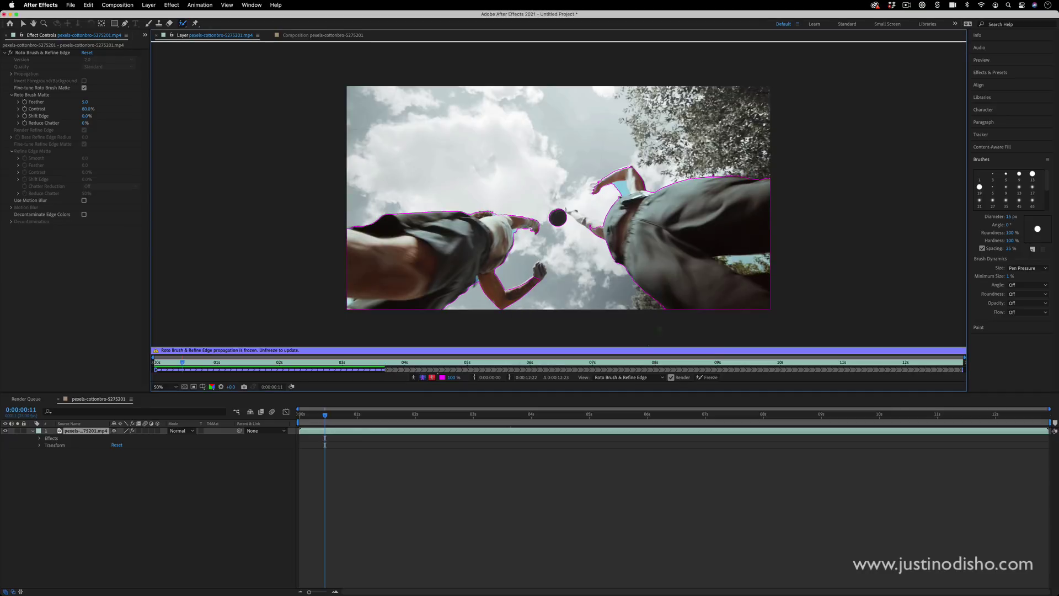
left_click(385, 363)
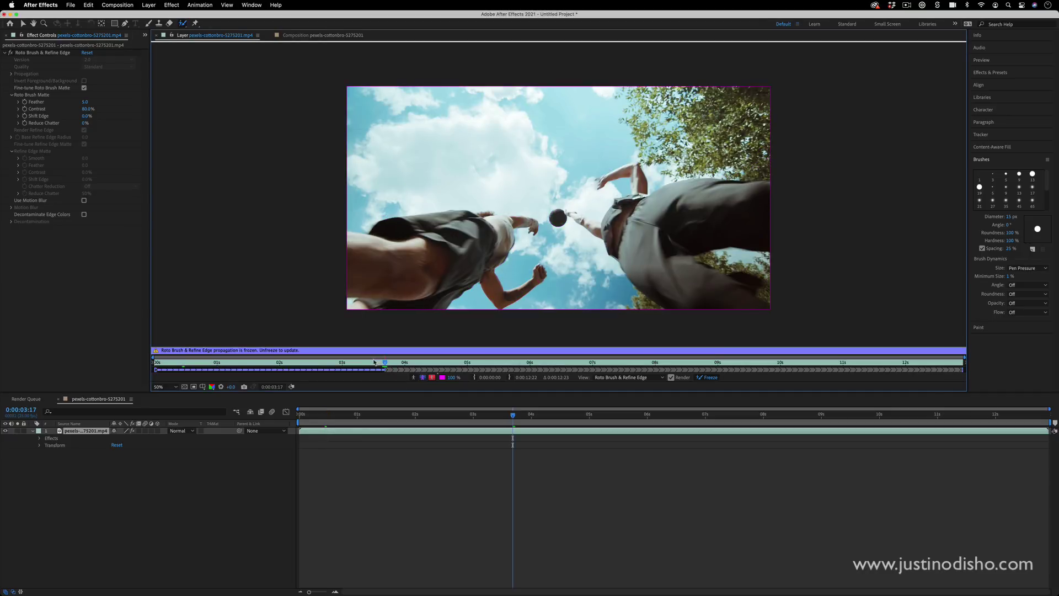
key("Page_Up")
key("Page_Up")
key("Page_Up")
key("Page_Up")
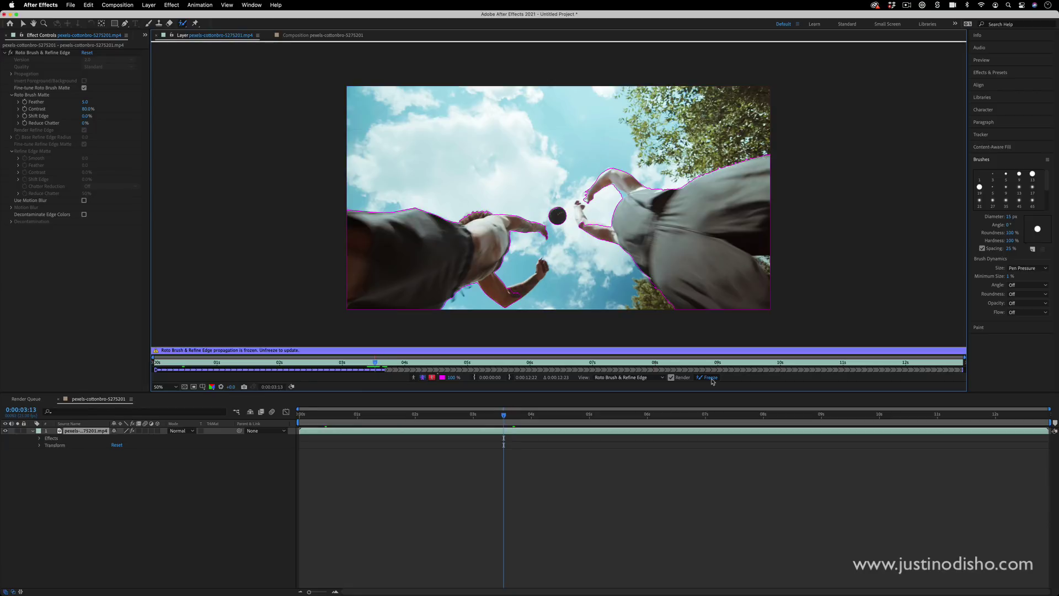
Unfreeze and correct the matte, refreeze all 324 frames, and return to 0:00.
left_click(707, 377)
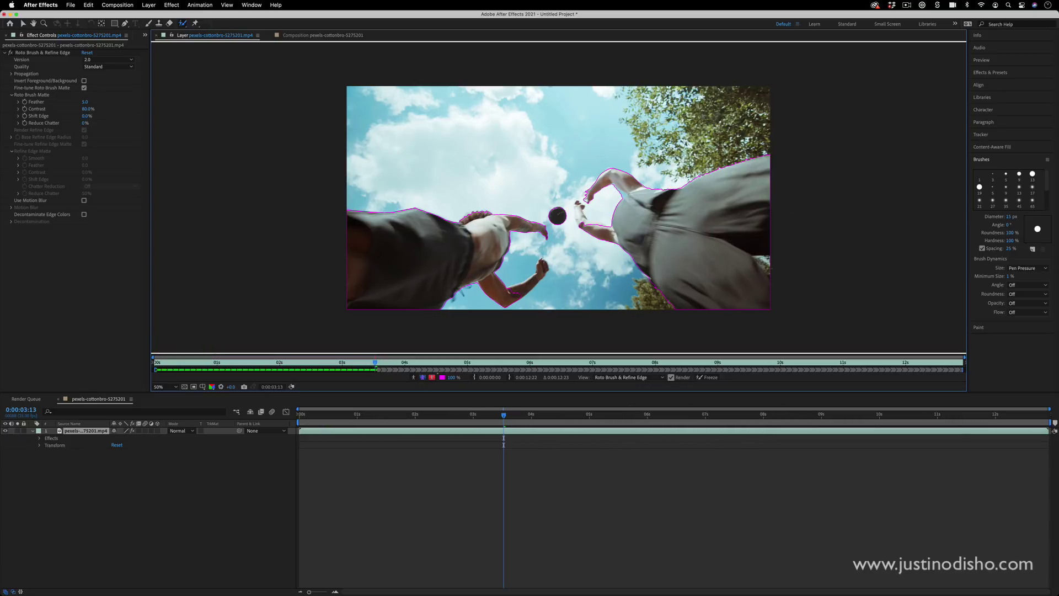
key("alt")
left_click(702, 378)
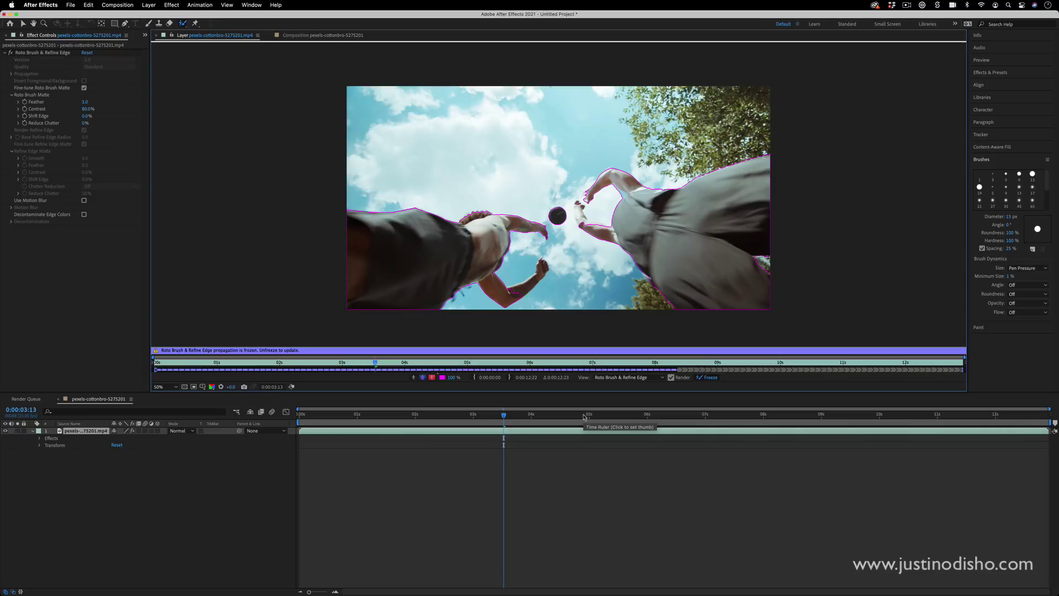
left_click(463, 412)
key("Home")
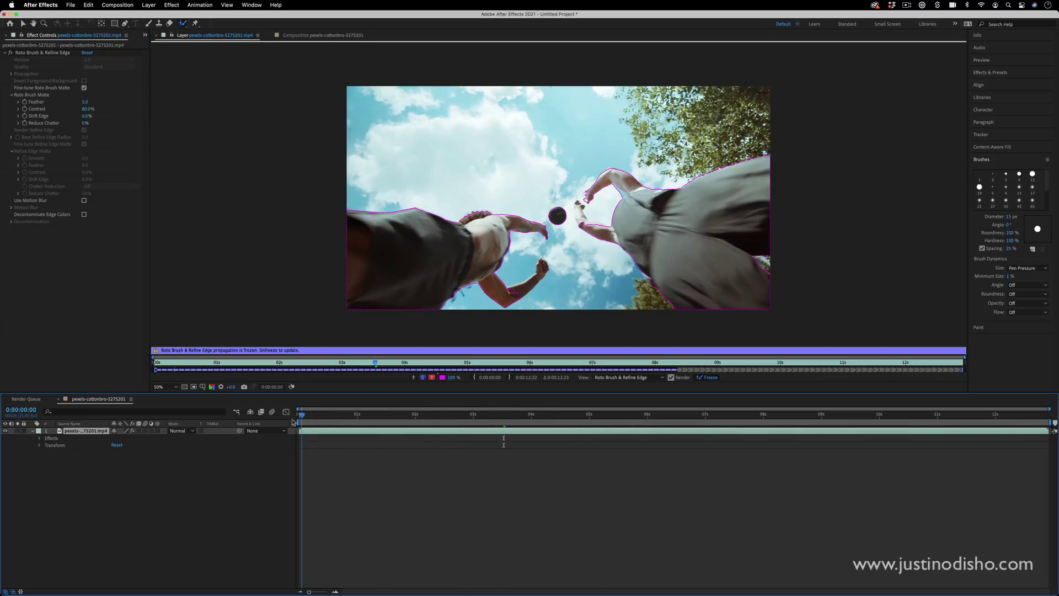
left_click(49, 53)
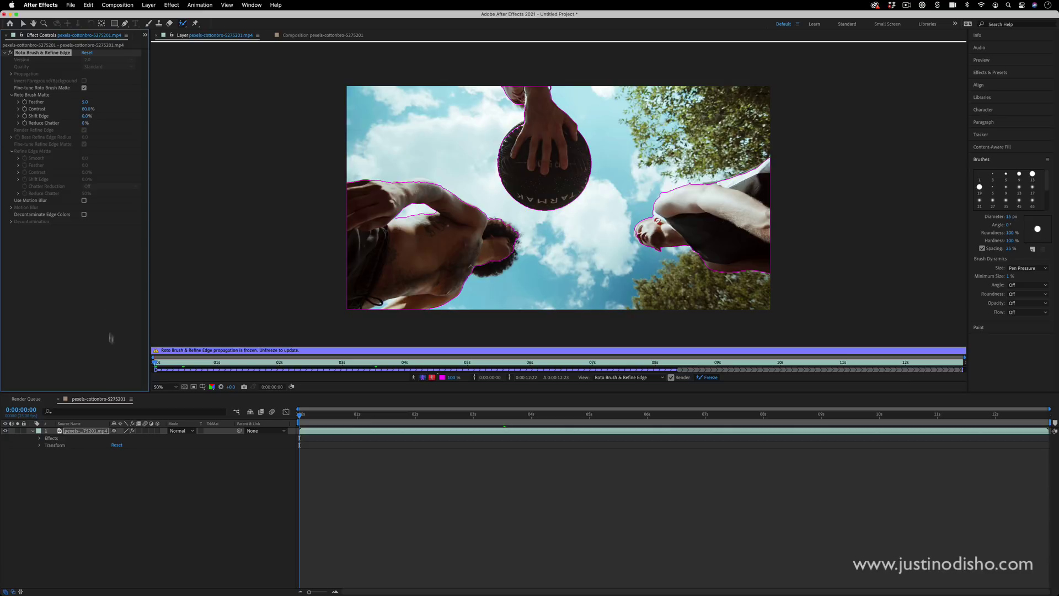
Switch to the Composition view, move the playhead to 0:00:02:06, and select the roto-brushed layer.
left_click(308, 36)
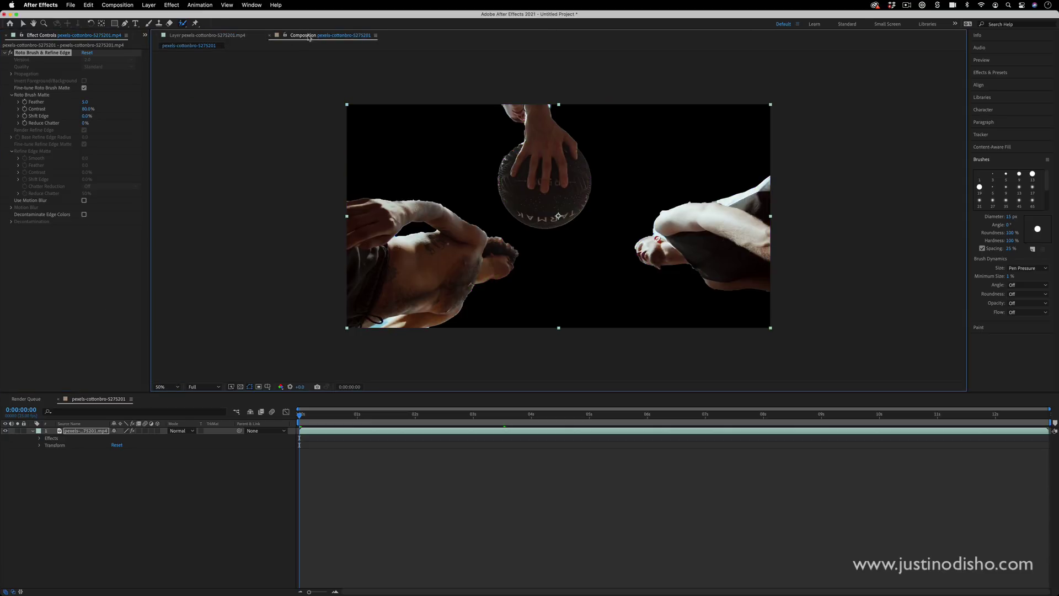
left_click_drag(303, 415, 391, 417)
left_click(376, 416)
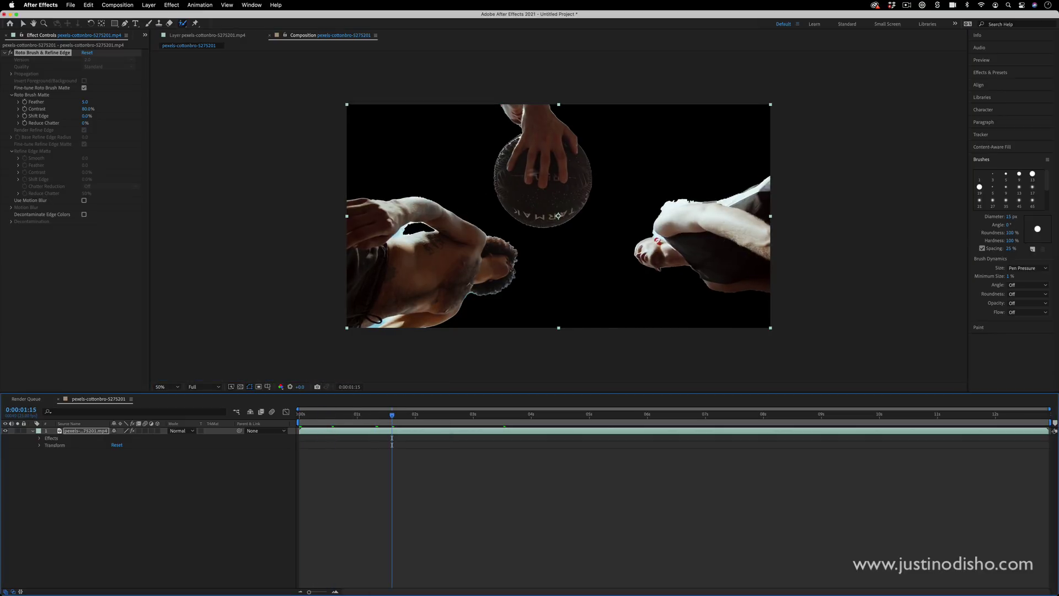
left_click(429, 415)
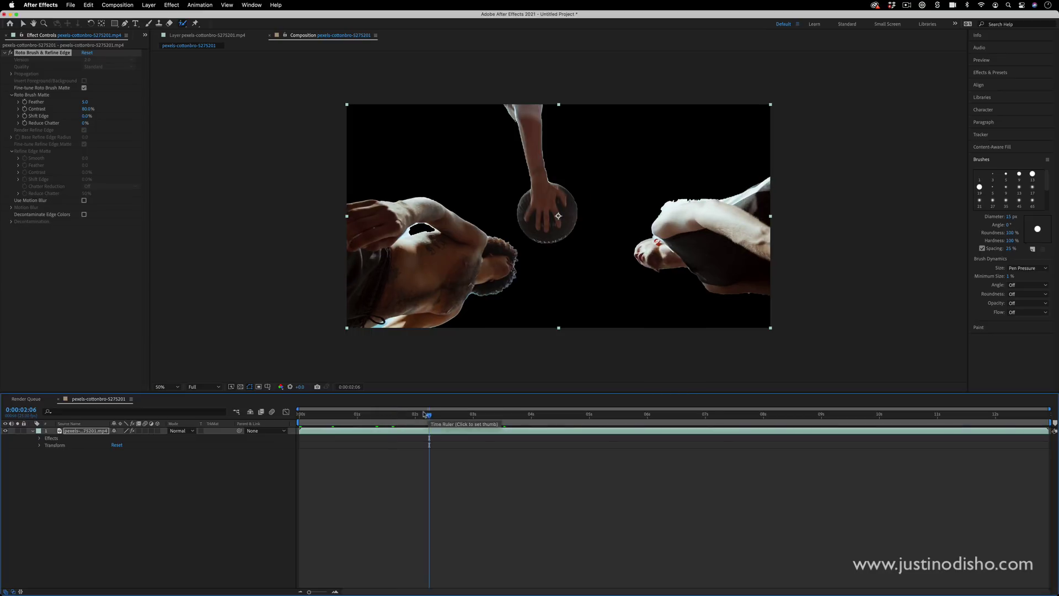
left_click(98, 431)
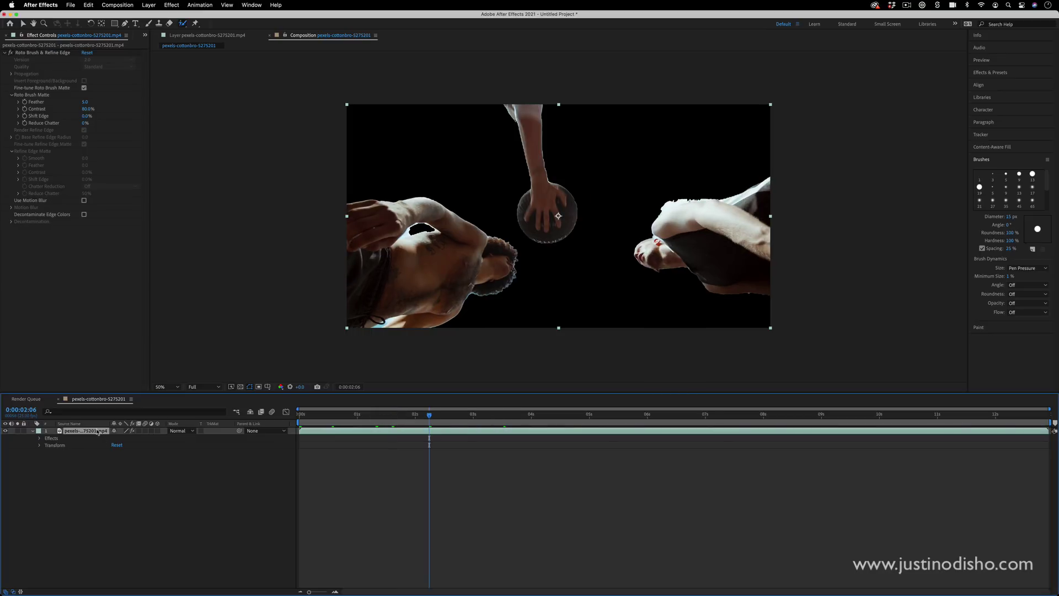
Duplicate the video layer and delete Roto Brush & Refine Edge from the lower copy.
key("super")
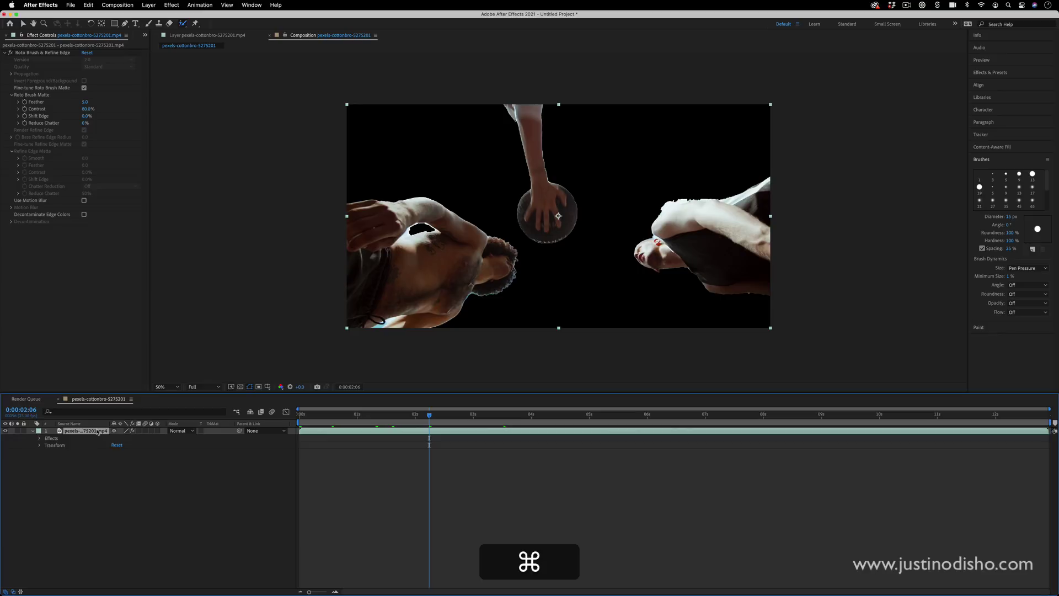
key("super+d")
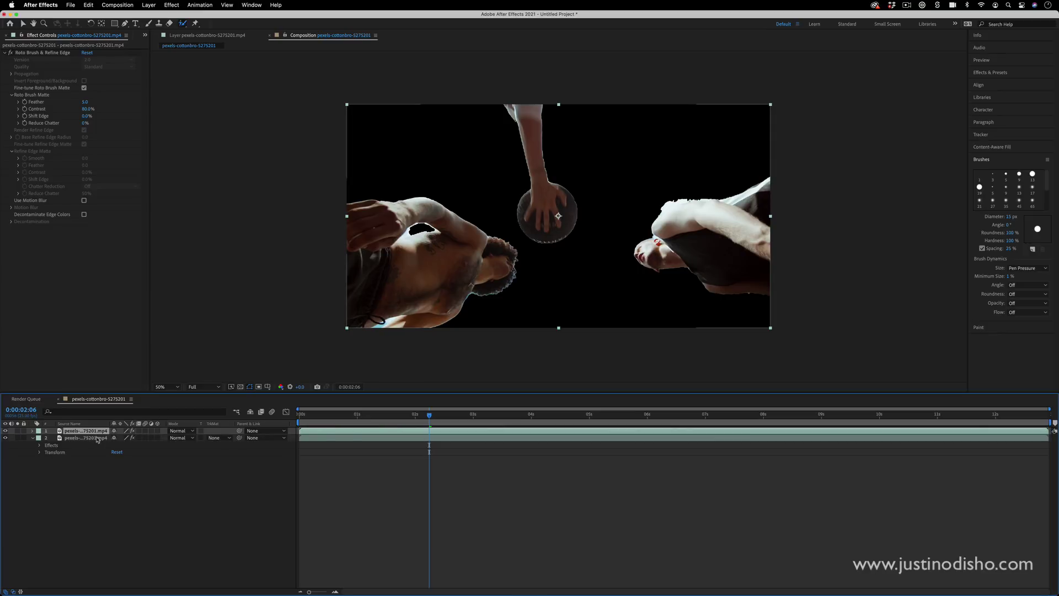
left_click(98, 439)
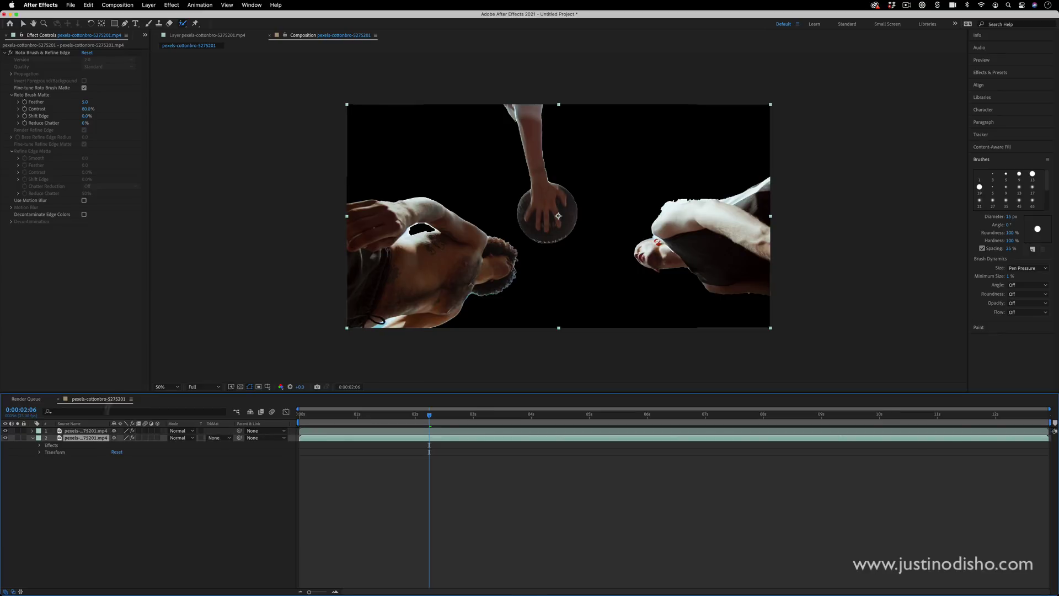
left_click(10, 53)
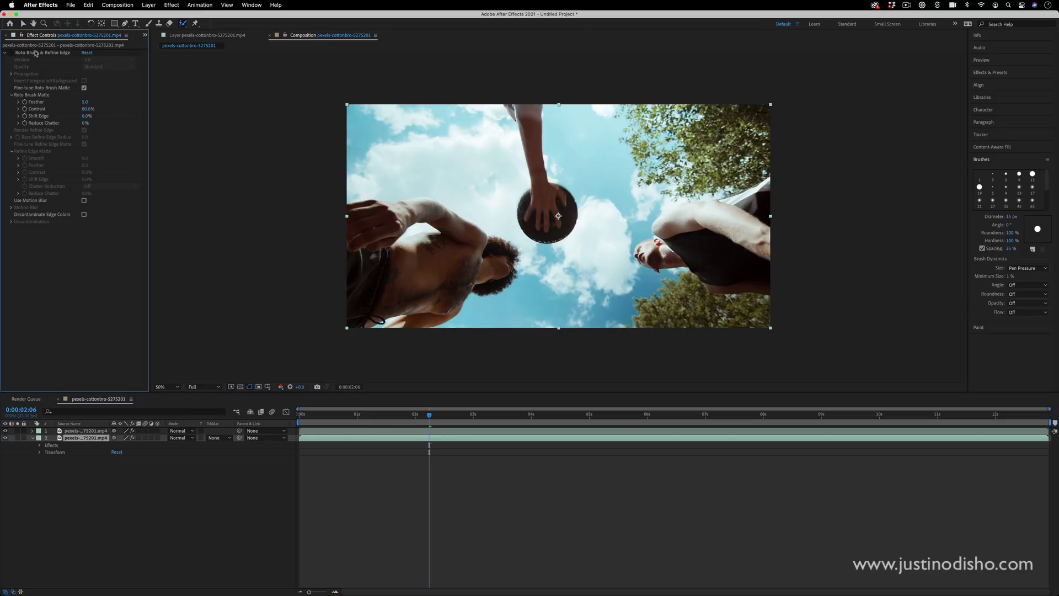
left_click(38, 54)
key("BackSpace")
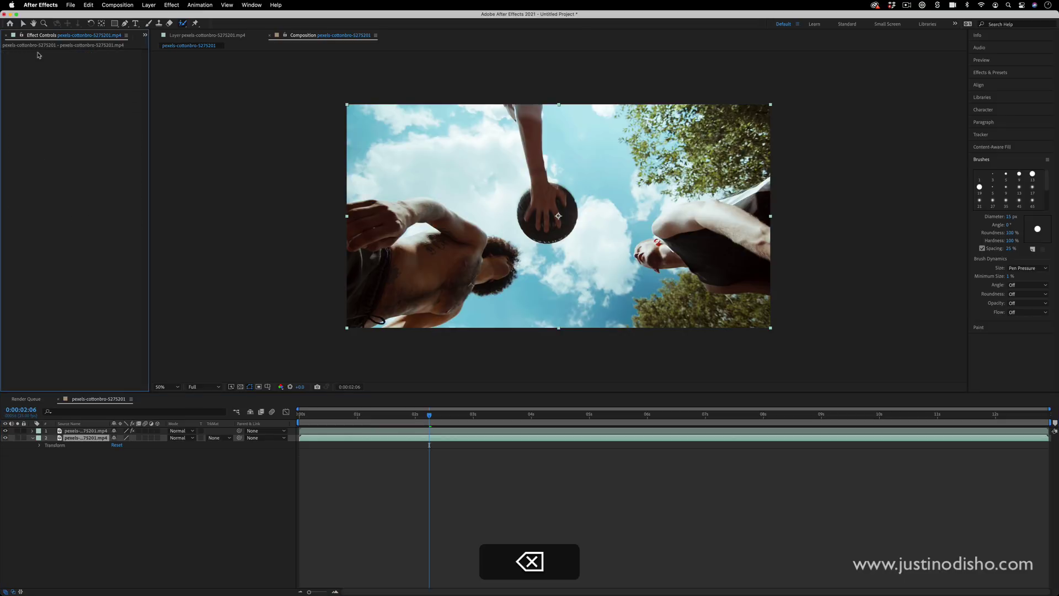
left_click(5, 438)
left_click(5, 438)
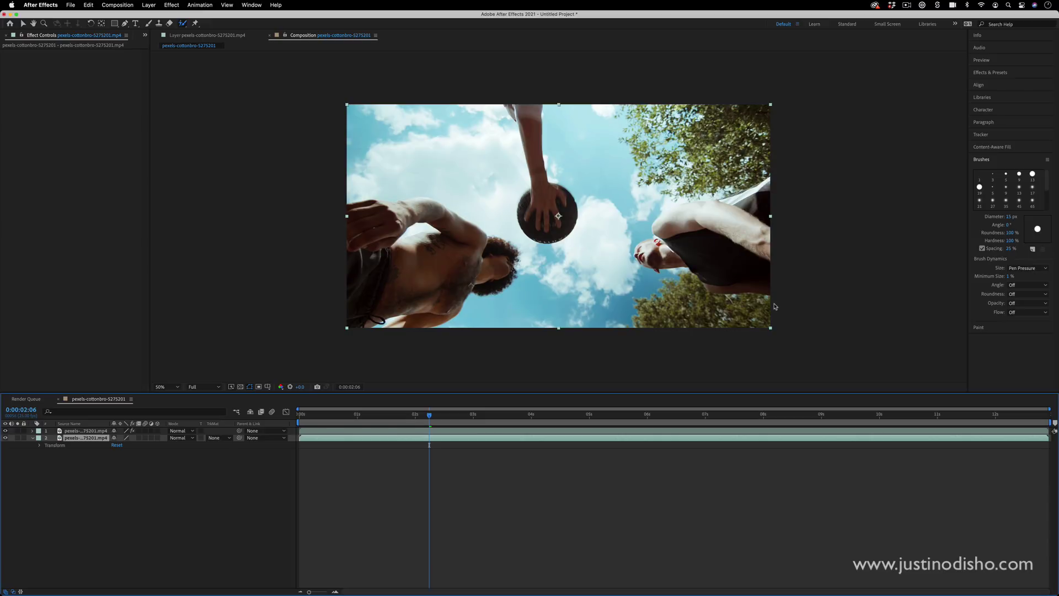
Search Effects & Presets for 'crop' and apply the Crop Edges preset to layer 2.
left_click(1003, 74)
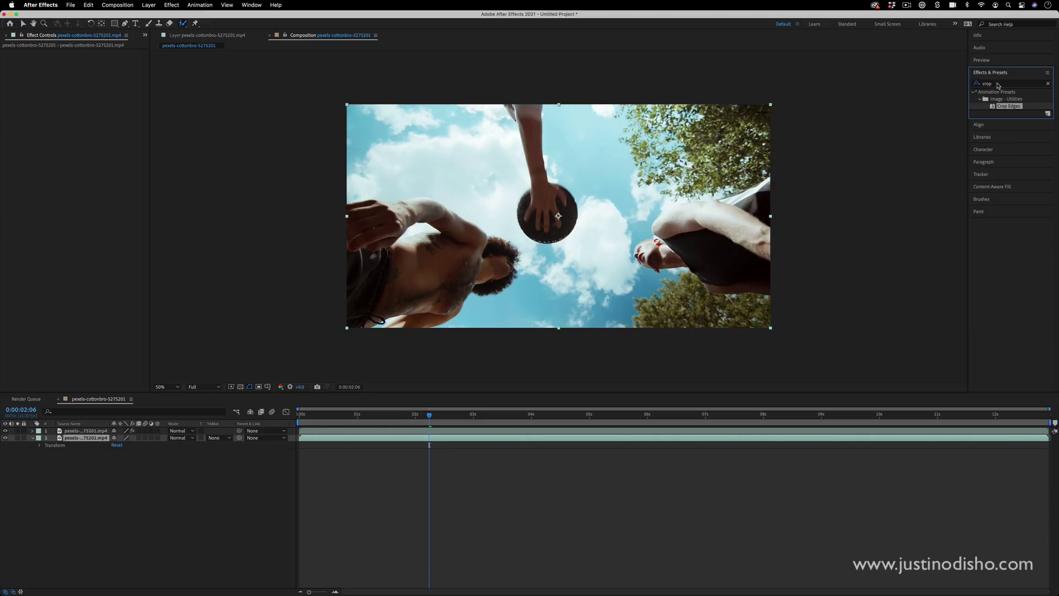
left_click(999, 84)
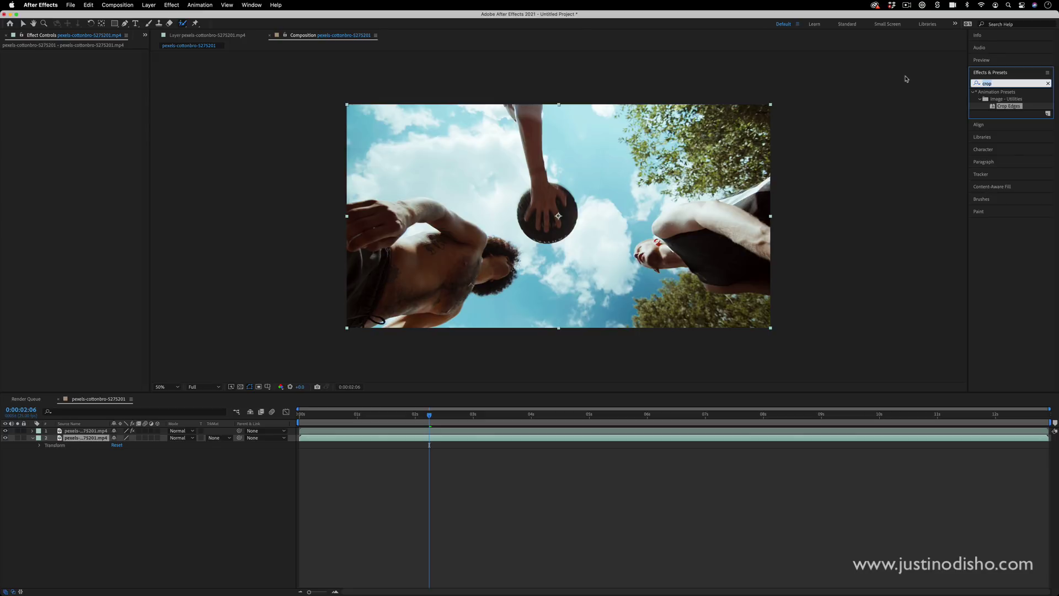
type("crop")
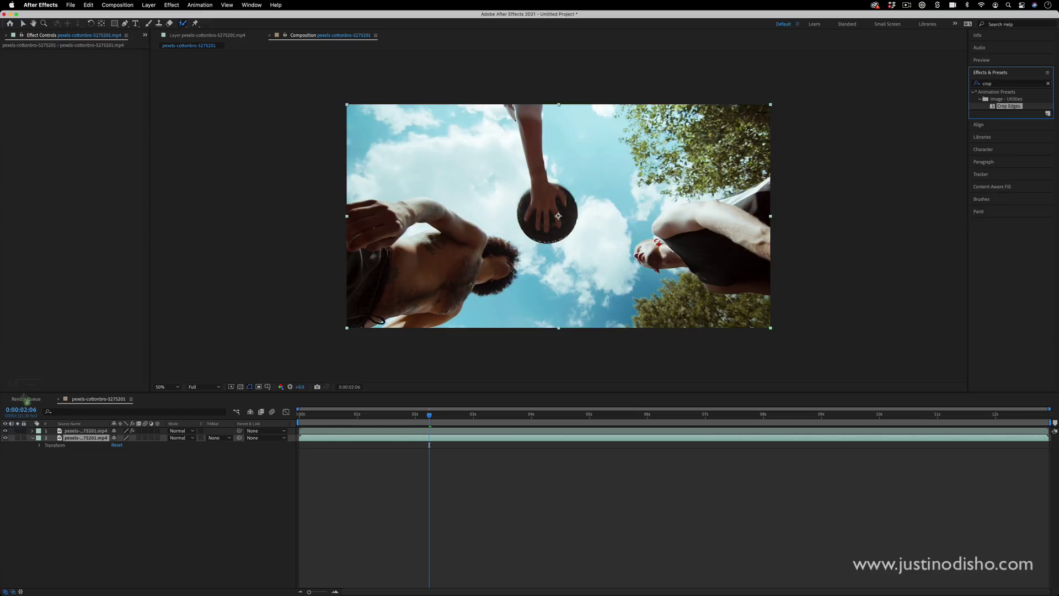
left_click_drag(26, 400, 91, 438)
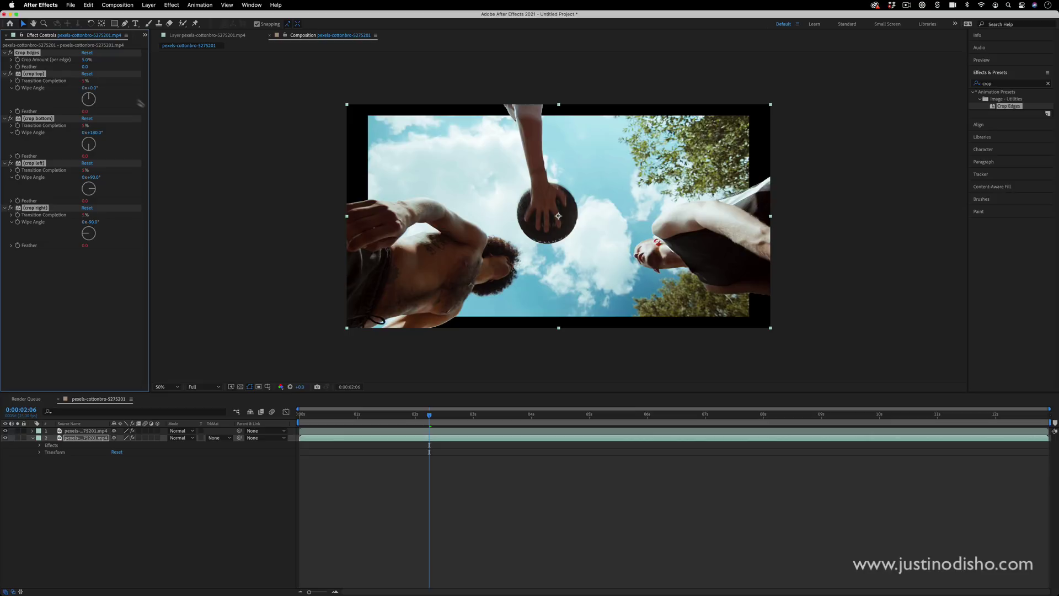
left_click(4, 73, "super")
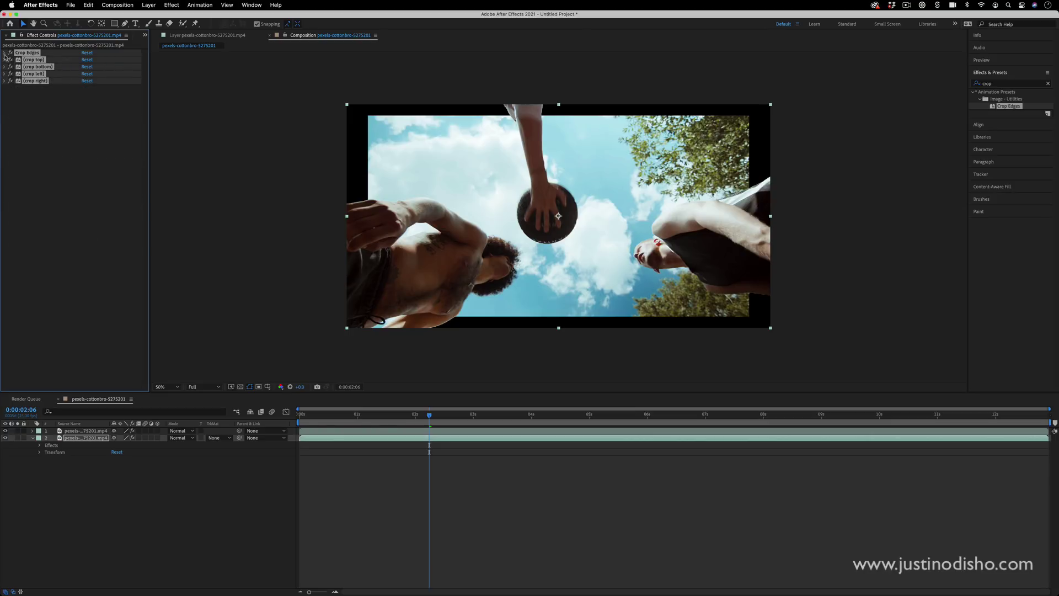
left_click(5, 52, "super")
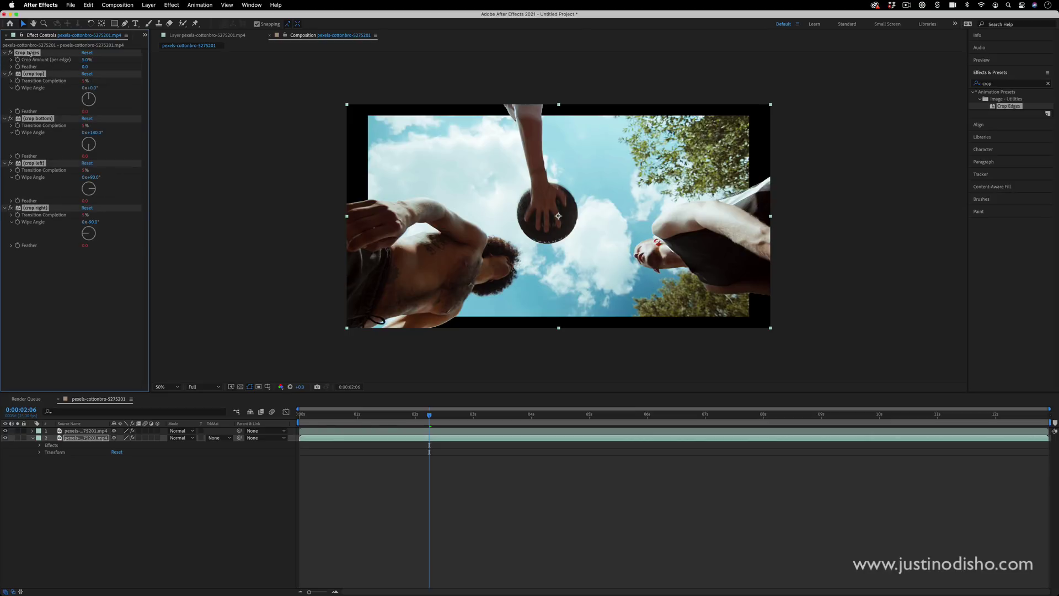
Widen the Crop Amount to 8.3% on all edges and return to frame 0:00:01:15.
left_click_drag(83, 61, 100, 62)
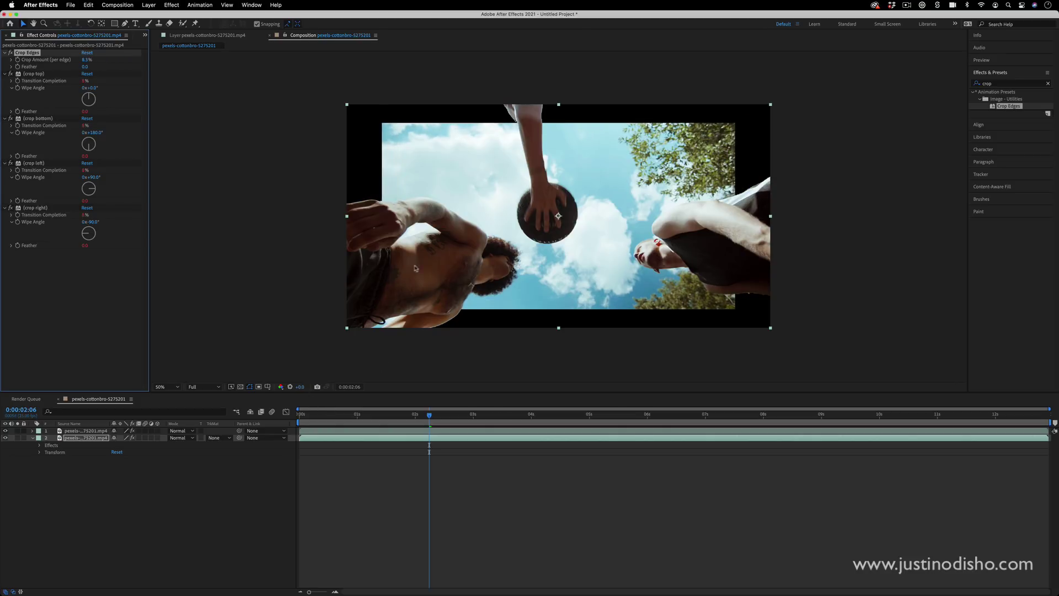
left_click_drag(414, 416, 450, 415)
left_click(392, 416)
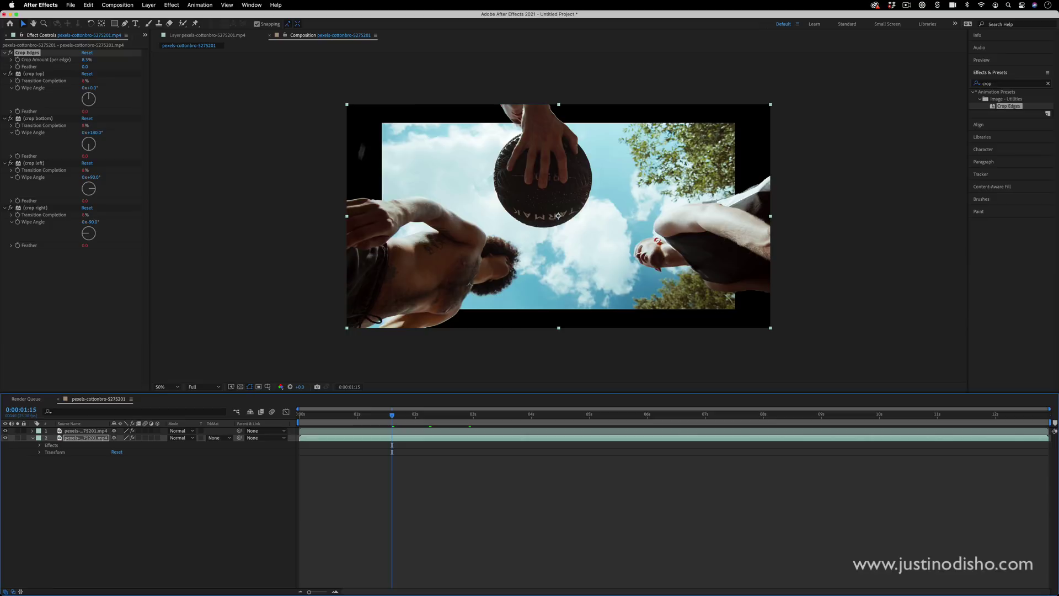
left_click(140, 523)
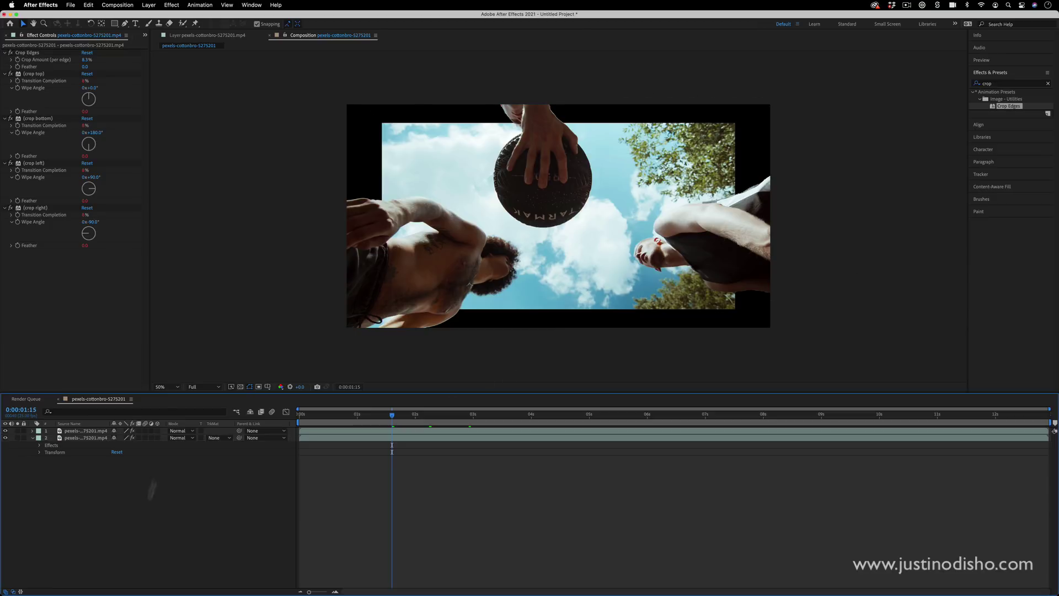
Create Yellow Solid 1 beneath both video layers, then go to 2:02 and select the cropped copy.
left_click(155, 5)
mouse_move(166, 15)
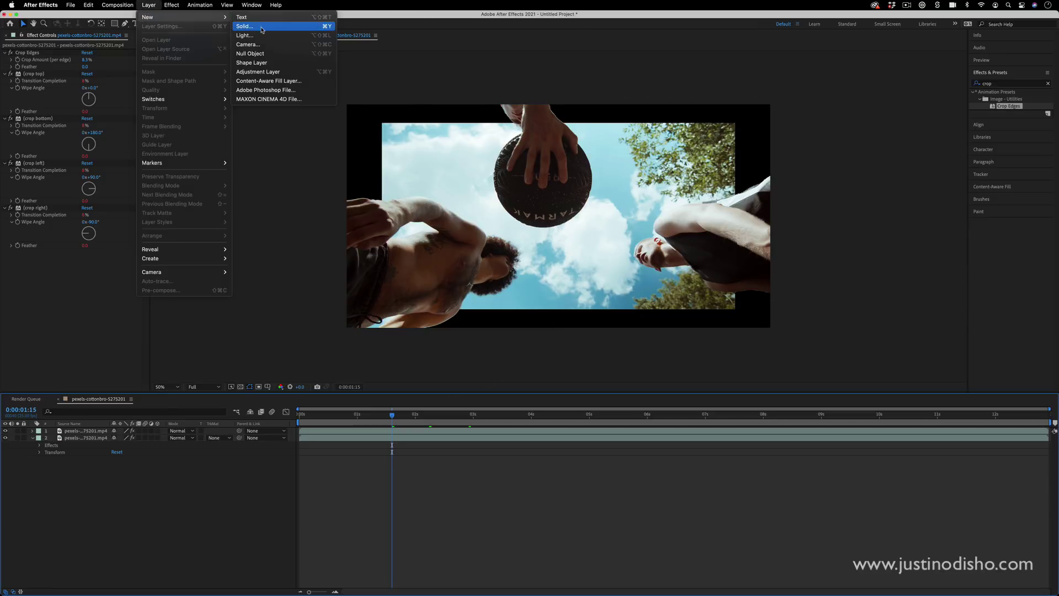
left_click(248, 26)
left_click(599, 381)
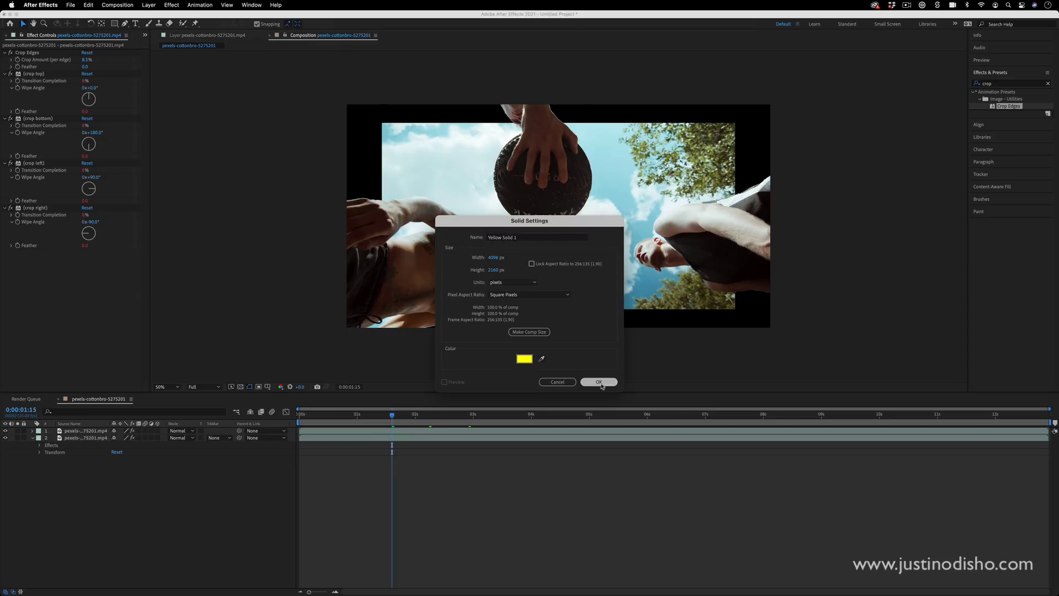
left_click_drag(118, 434, 95, 472)
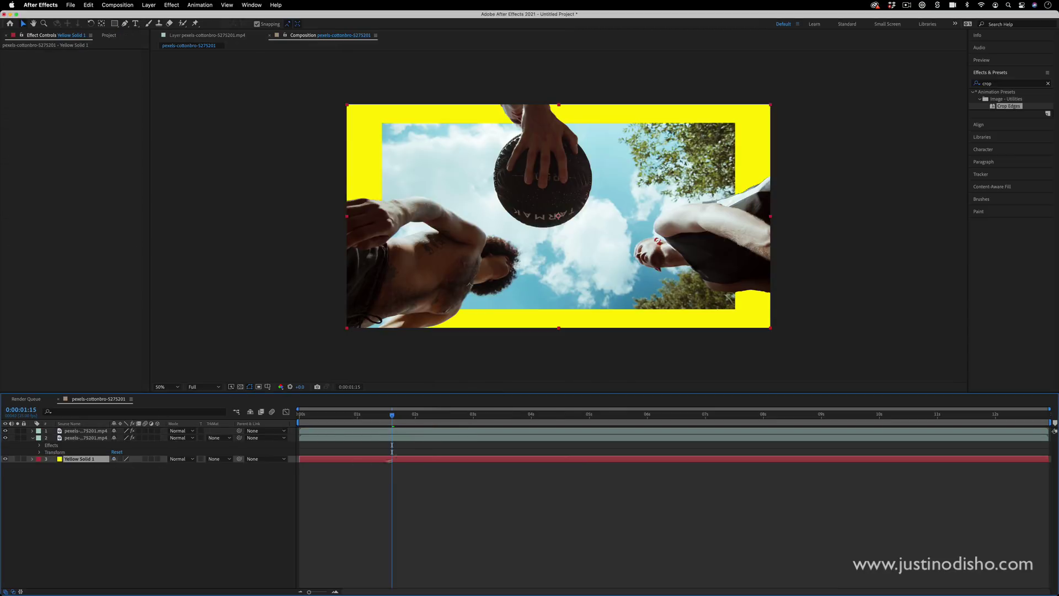
left_click_drag(411, 415, 421, 416)
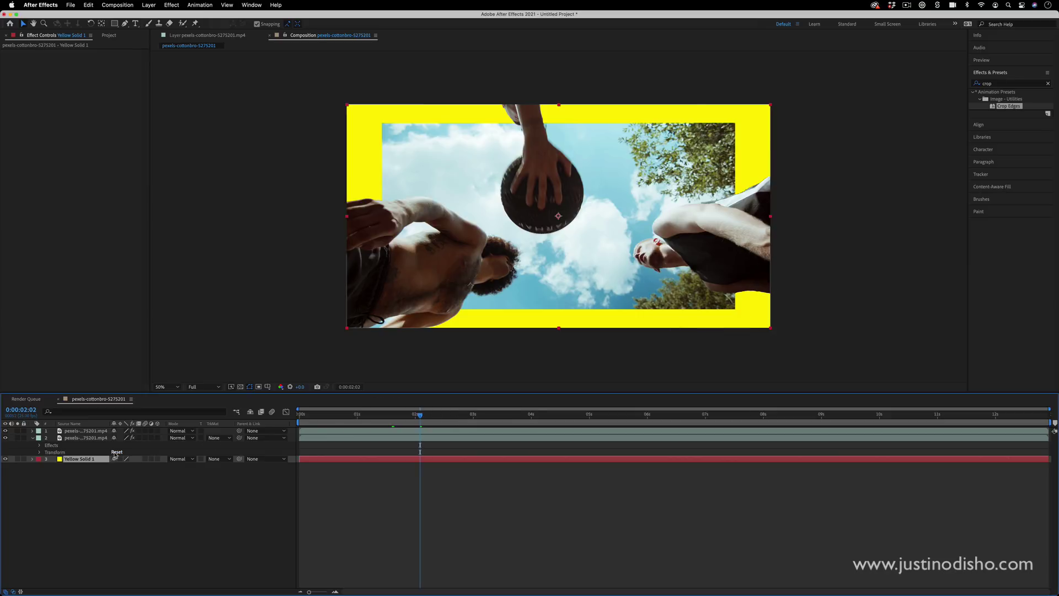
left_click(94, 440)
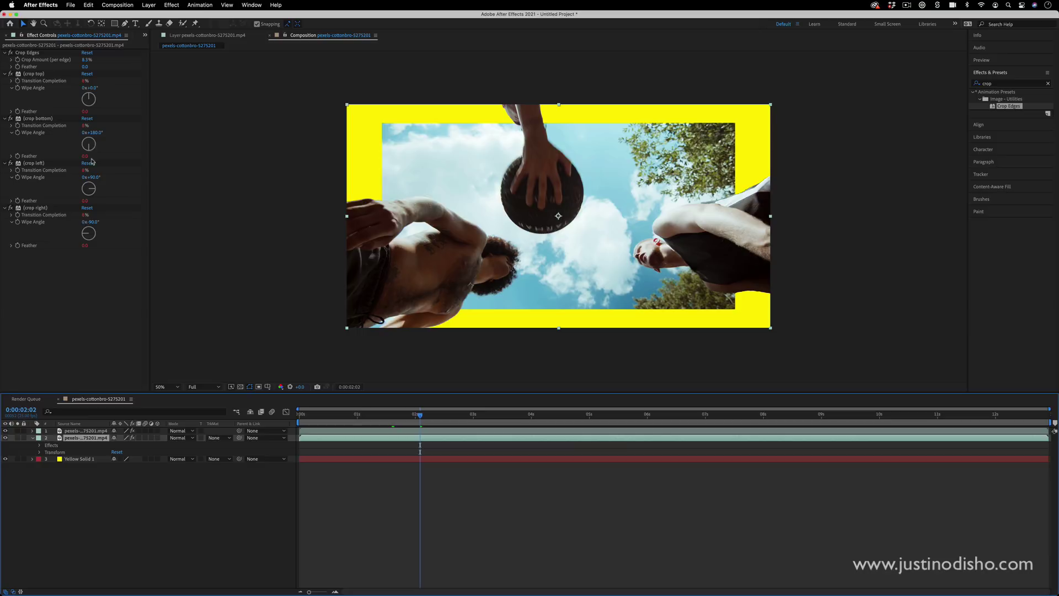
Delete the Crop Edges, crop left and crop right effects from the lower clip.
left_click(34, 53)
key("BackSpace")
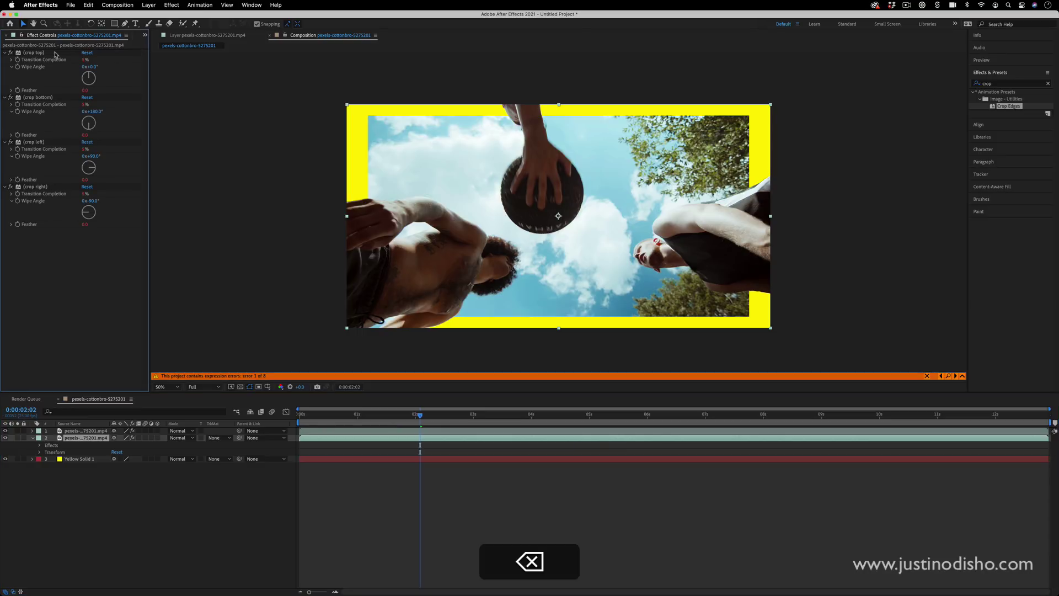
left_click(34, 53)
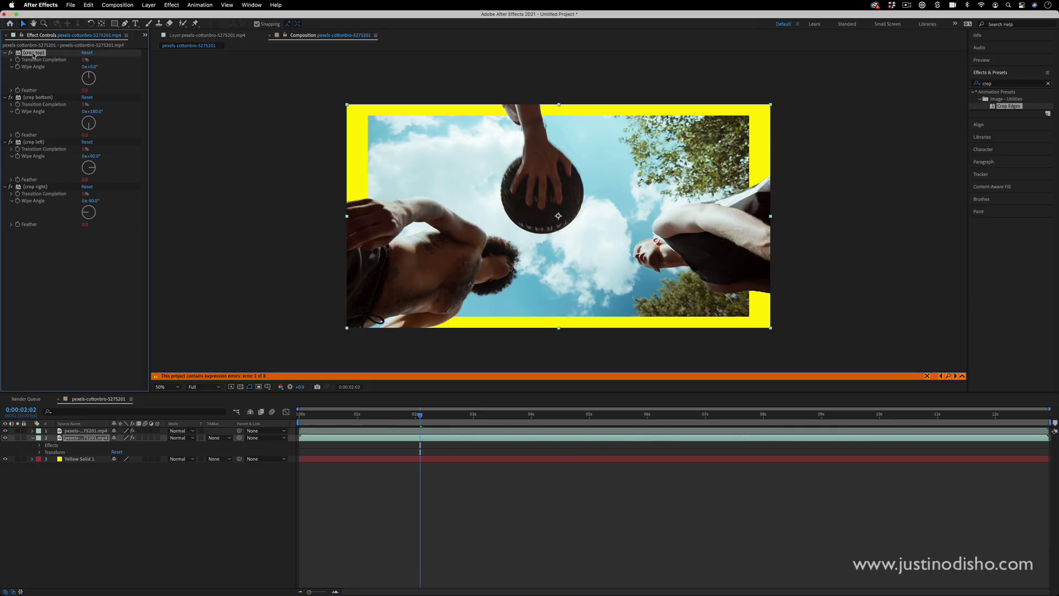
left_click(31, 143)
key("BackSpace")
left_click(46, 143)
key("BackSpace")
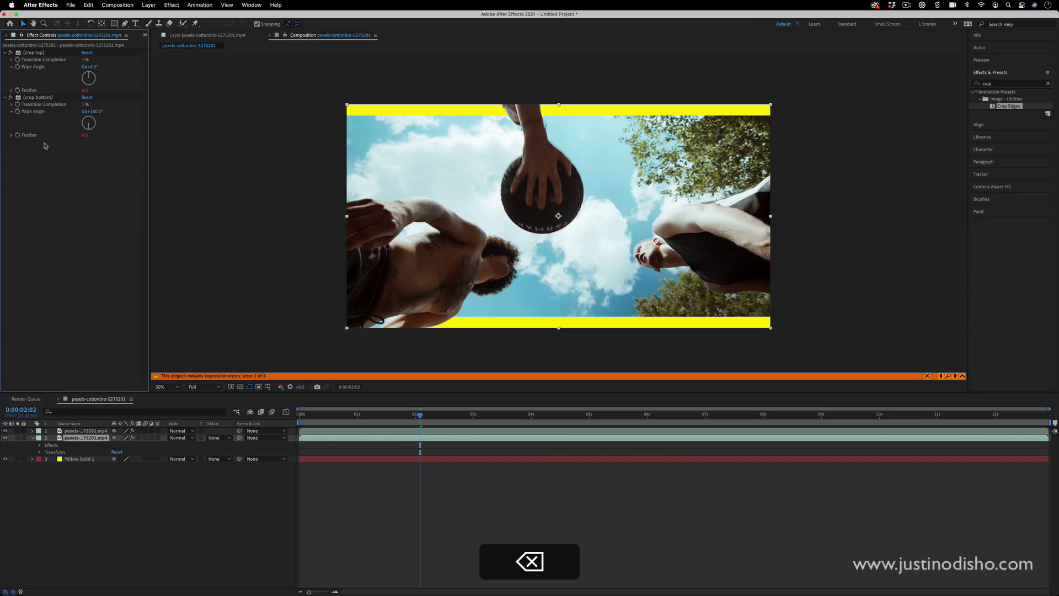
Thicken the yellow bars by raising crop top and crop bottom Transition Completion.
mouse_move(84, 60)
left_mouse_down()
mouse_move(105, 60)
mouse_move(85, 59)
left_mouse_up()
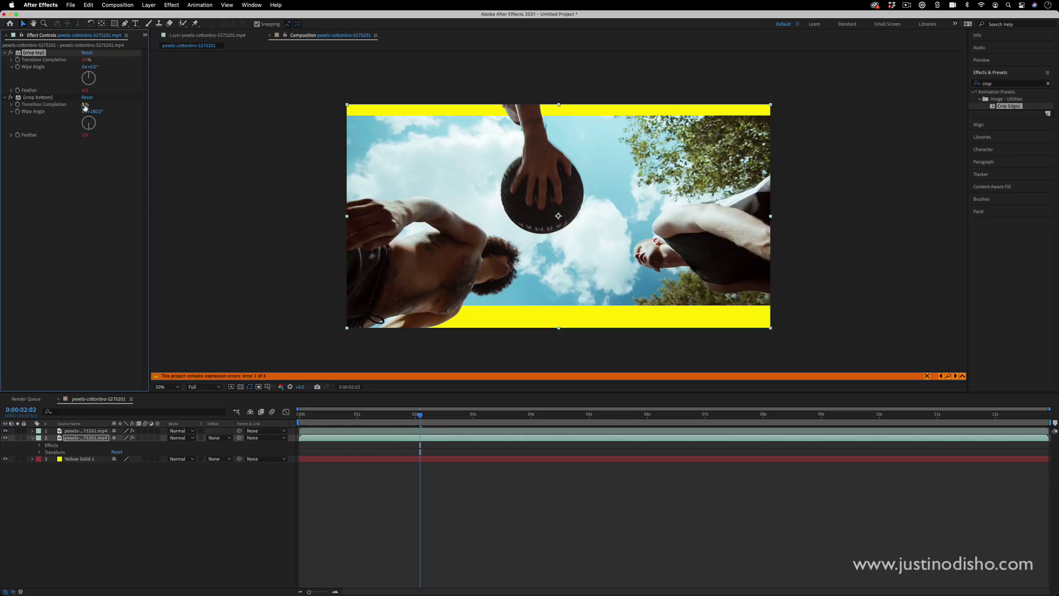
left_click_drag(85, 104, 87, 105)
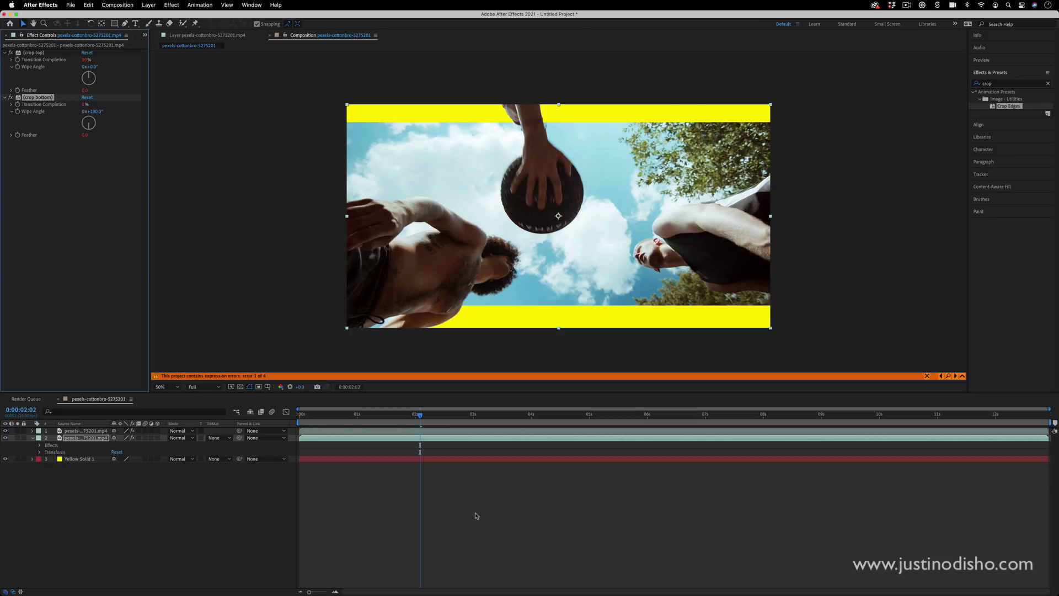
left_click(86, 431)
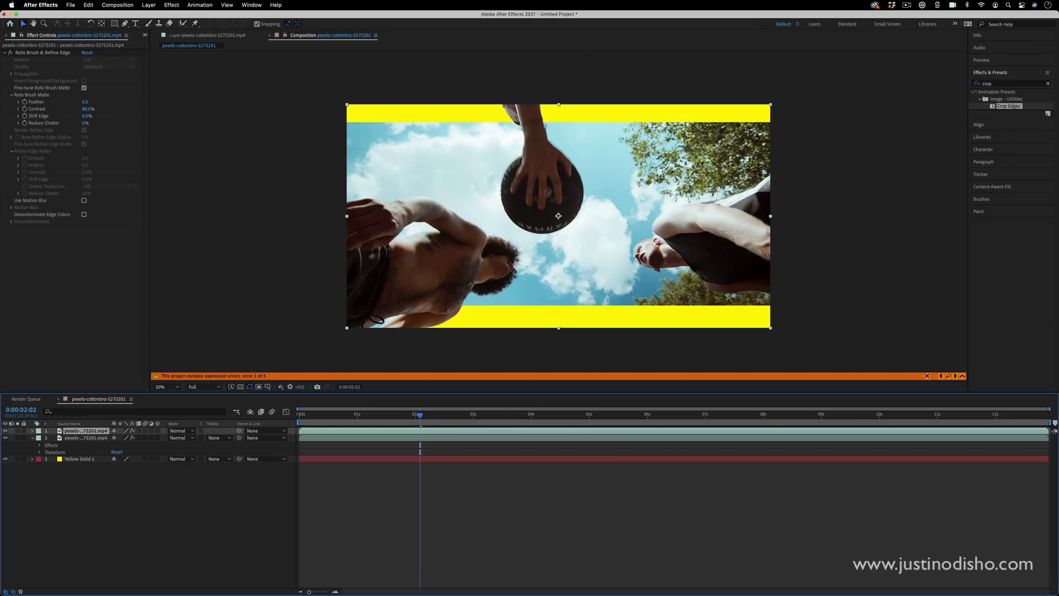
Find the Black & White effect and apply it to the cropped background copy on layer 2.
left_click(996, 83)
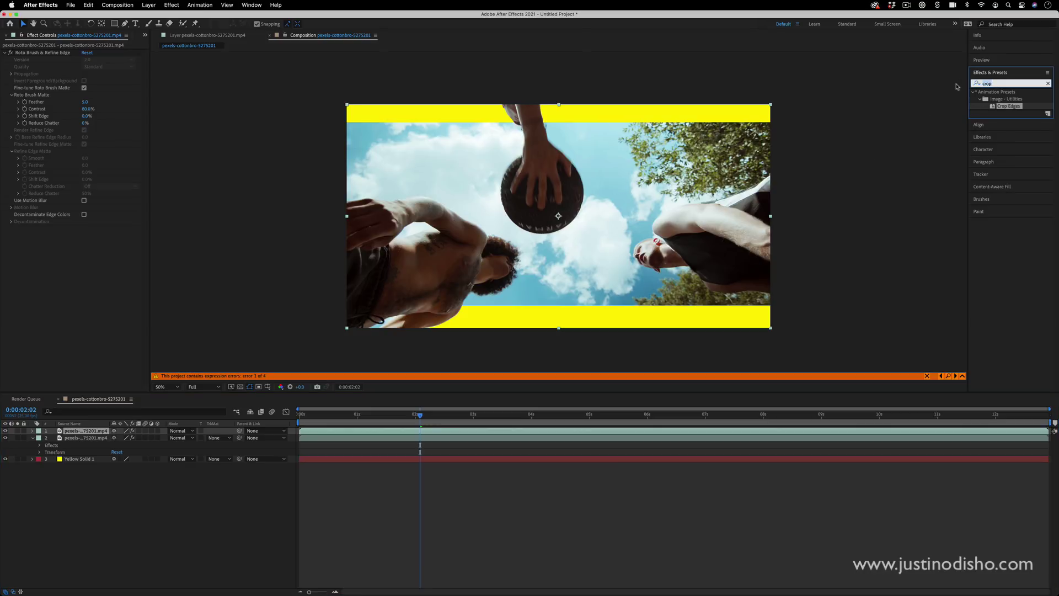
left_click(86, 438)
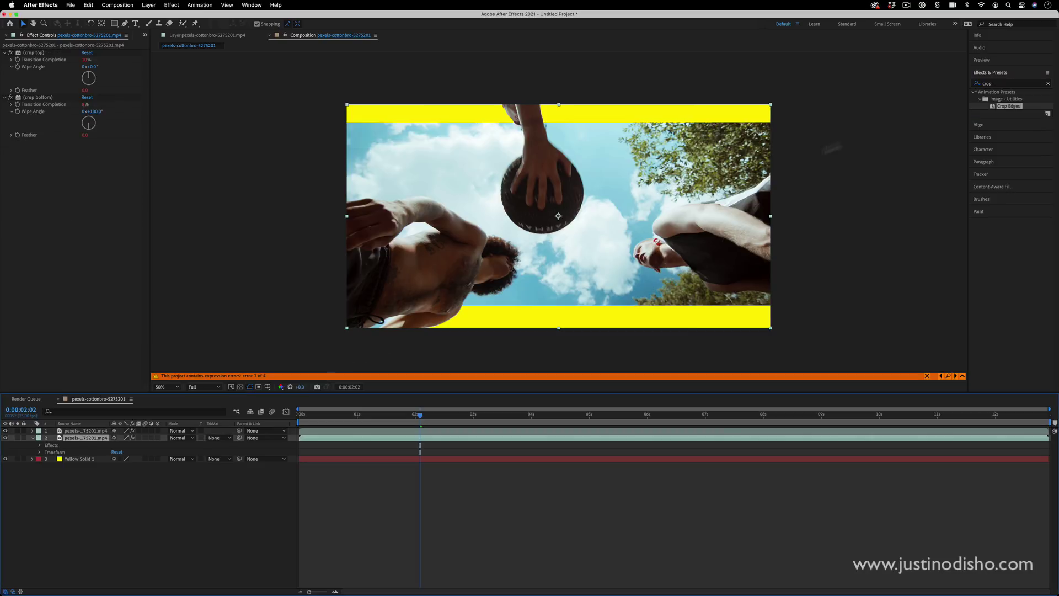
left_click(1006, 88)
type("black")
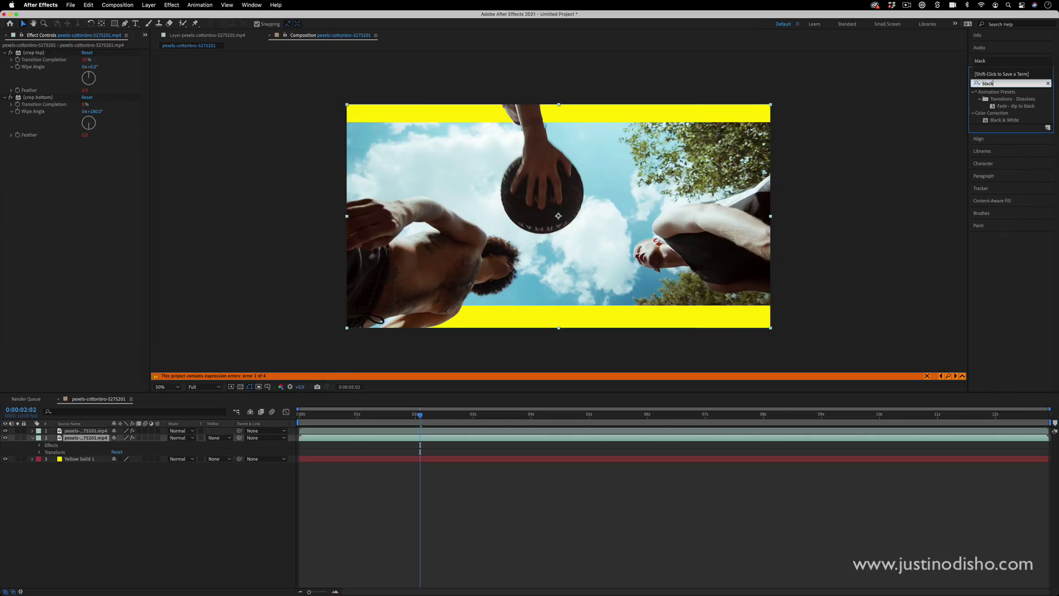
left_click_drag(1000, 120, 88, 441)
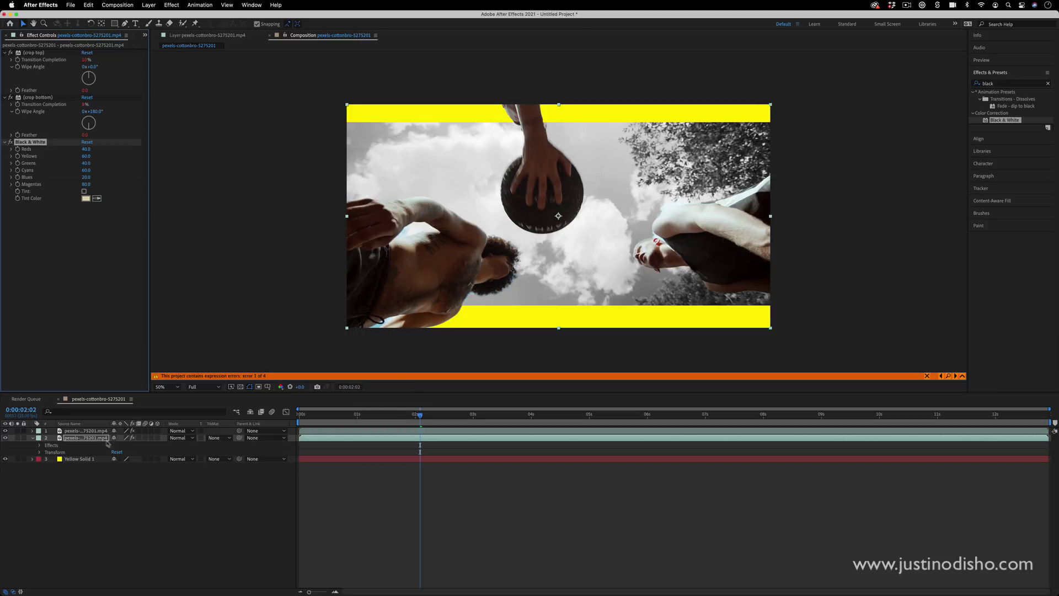
left_click(96, 431)
Give the players layer a white Stroke layer style of size 14.3, then apply Black & White.
right_click(72, 433)
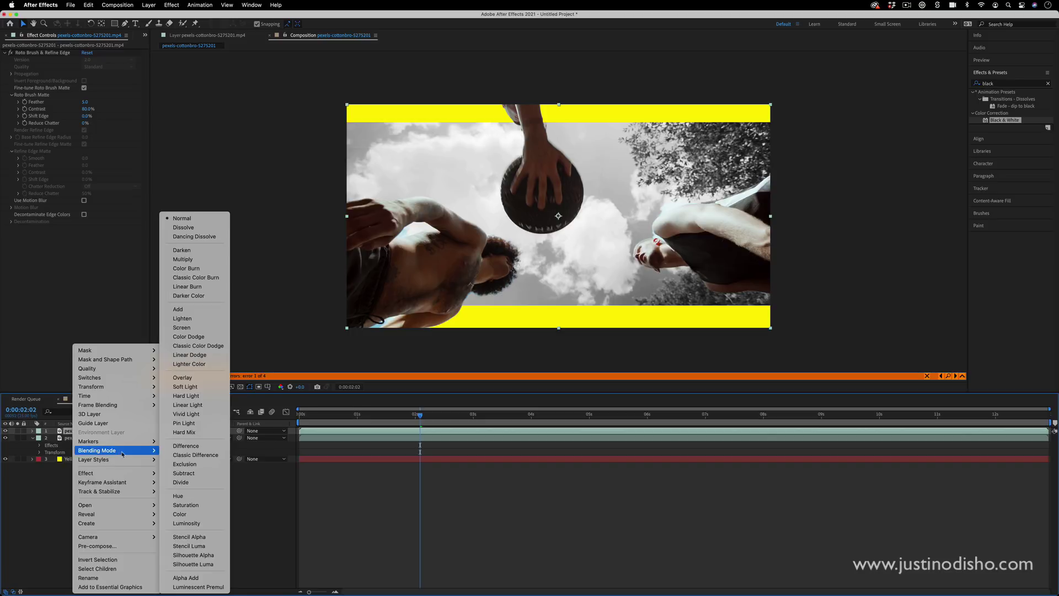
mouse_move(126, 460)
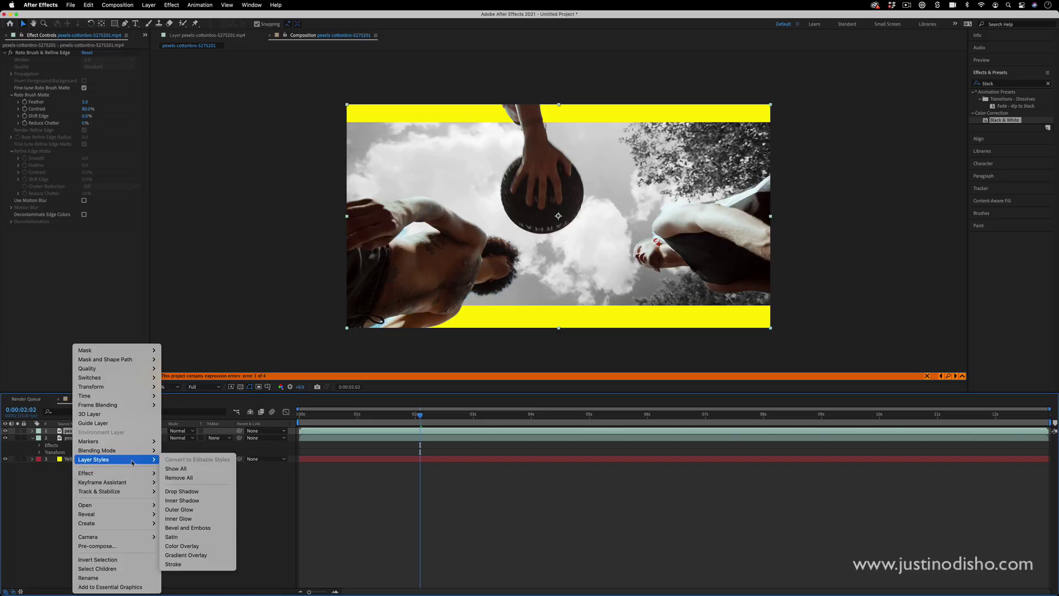
left_click(215, 565)
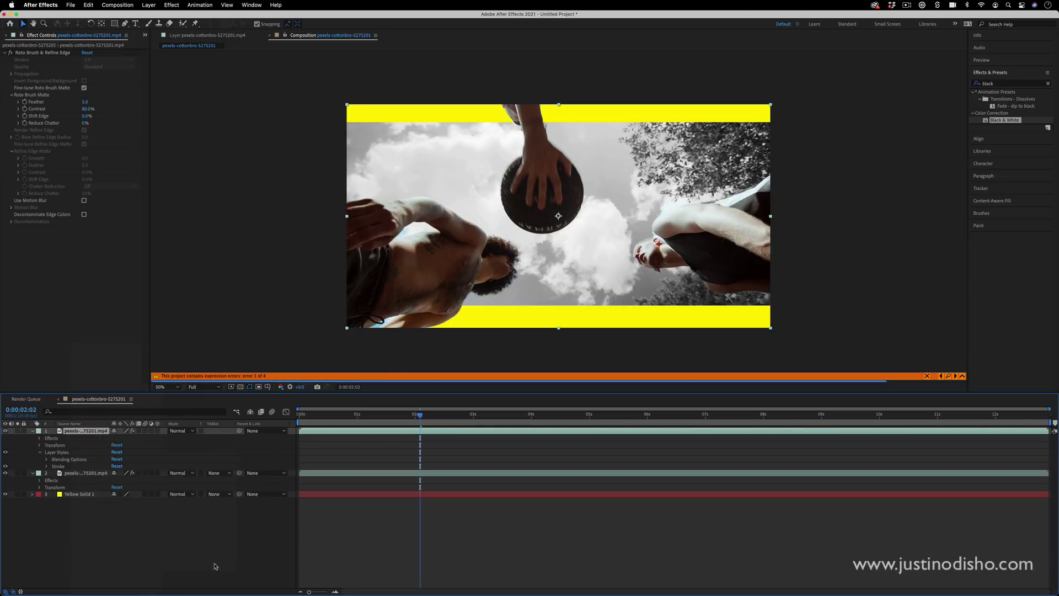
left_click(47, 466)
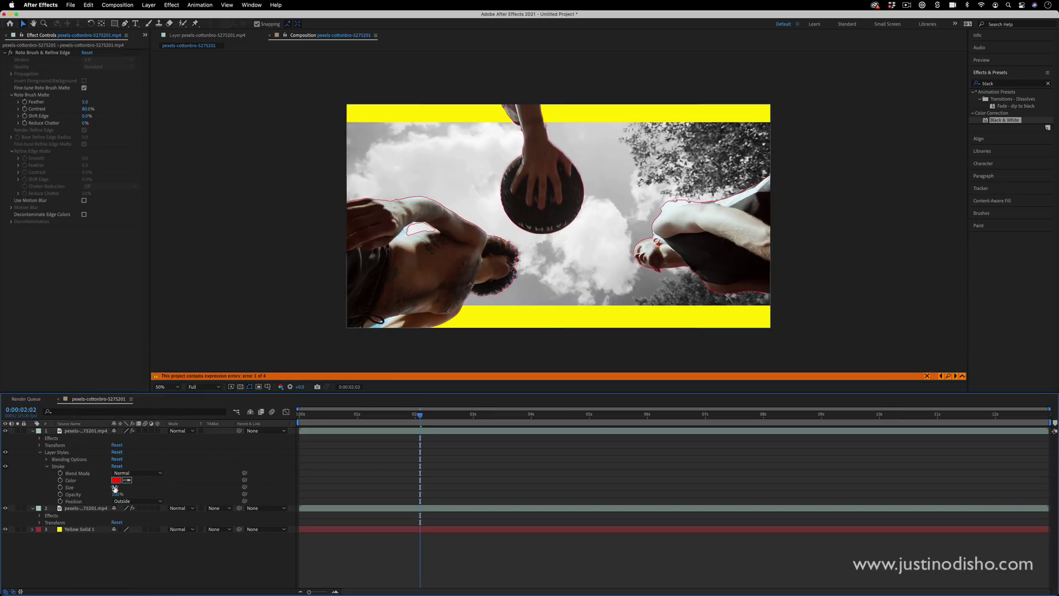
left_click_drag(114, 487, 121, 488)
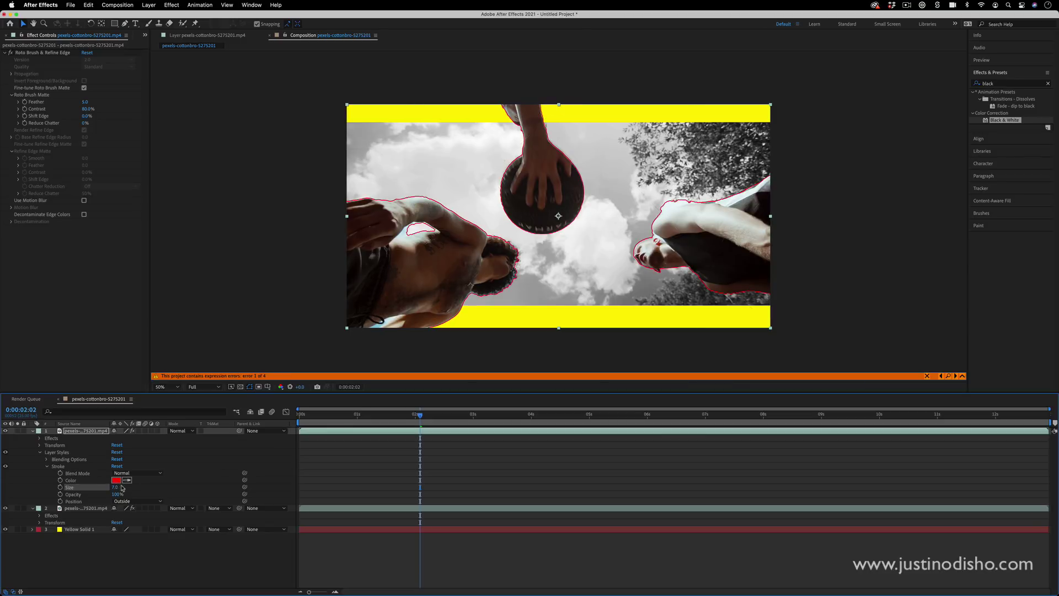
left_click(116, 480)
left_click(434, 252)
left_click(616, 261)
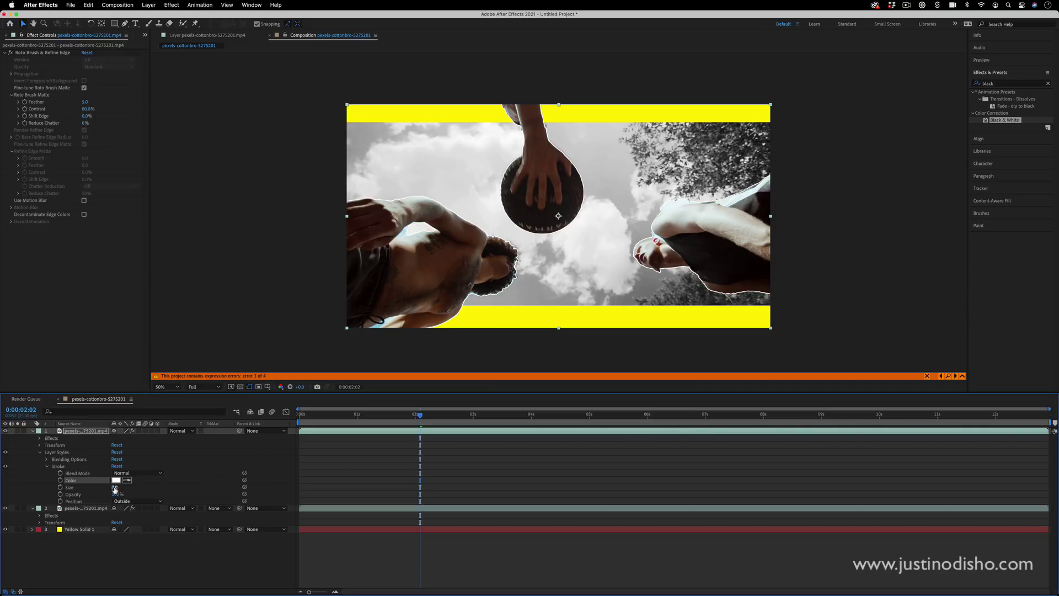
left_click_drag(116, 488, 145, 489)
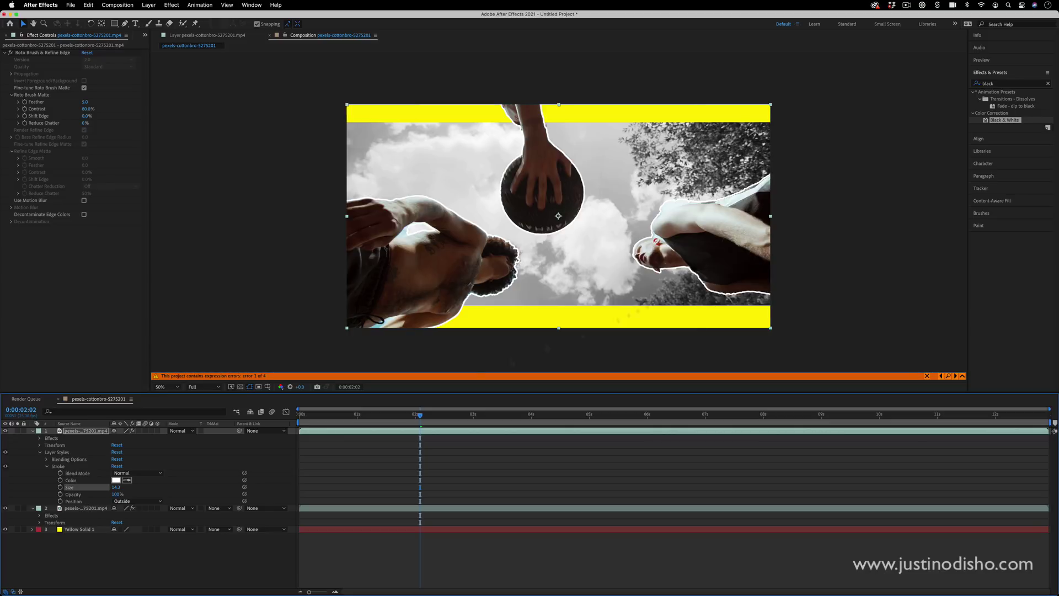
left_click_drag(1013, 121, 82, 436)
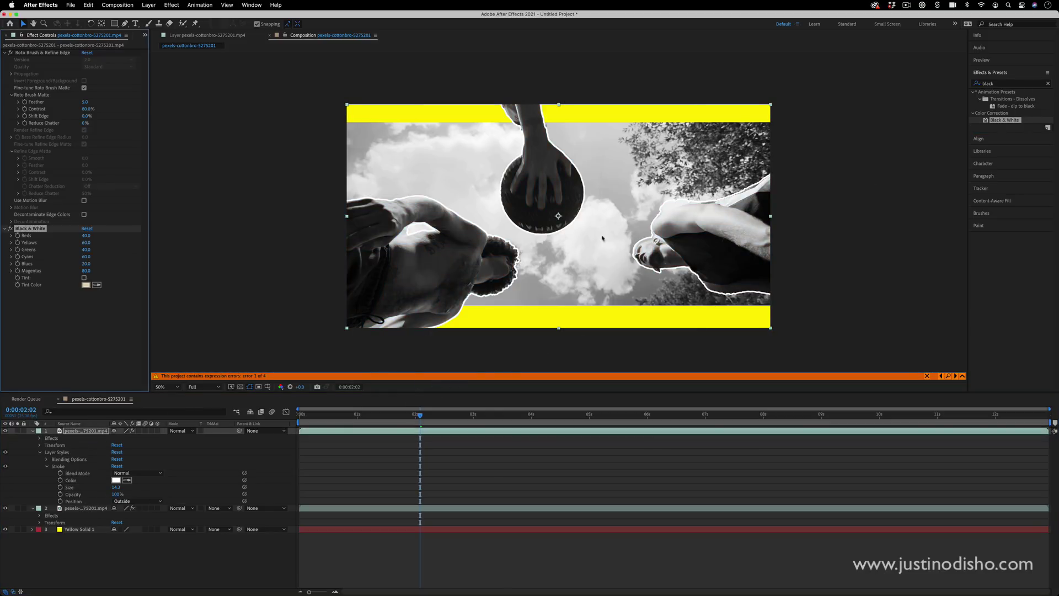
Remove Black & White from the cropped copy and preview up to 0:00:03:06.
left_click(82, 509)
key("ctrl+v")
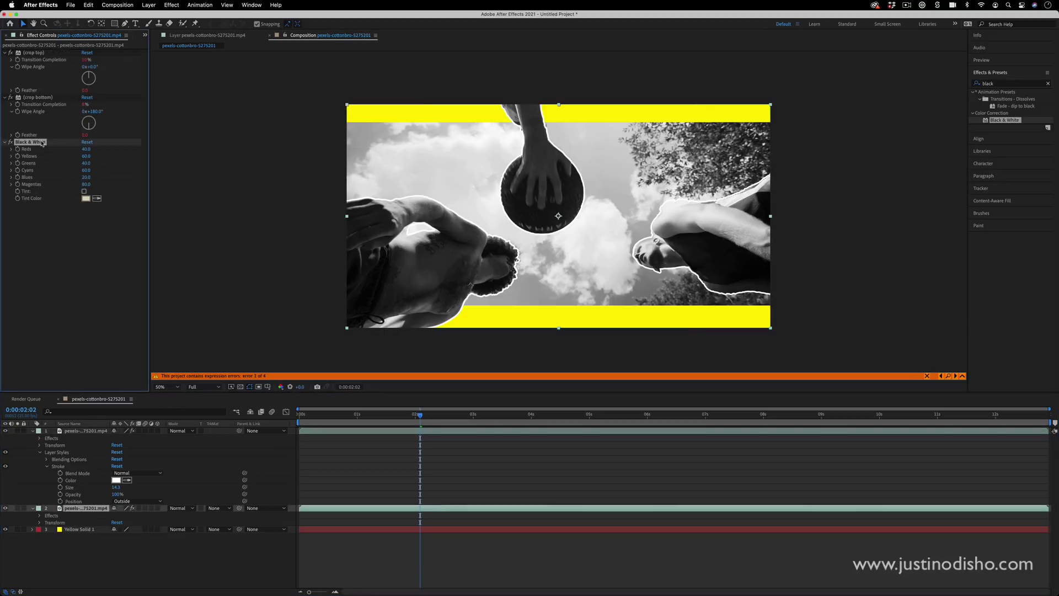
key("BackSpace")
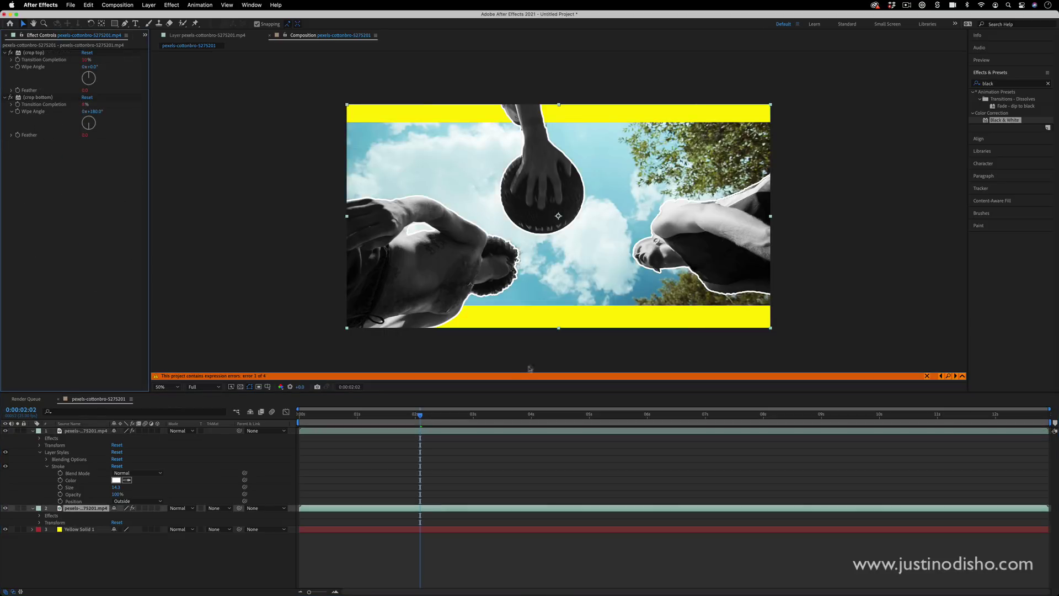
key("space")
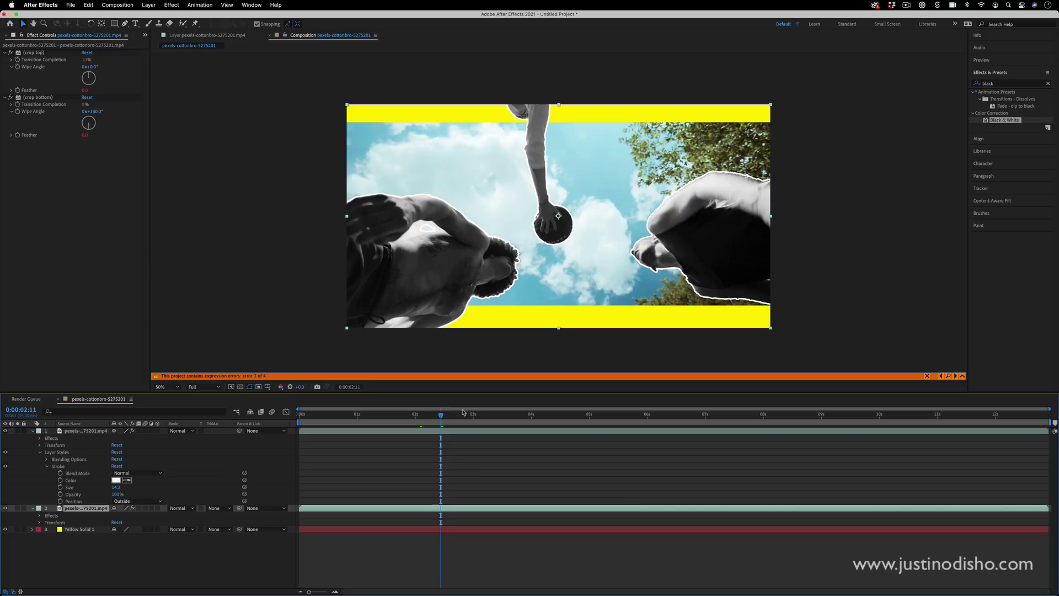
left_click(486, 414)
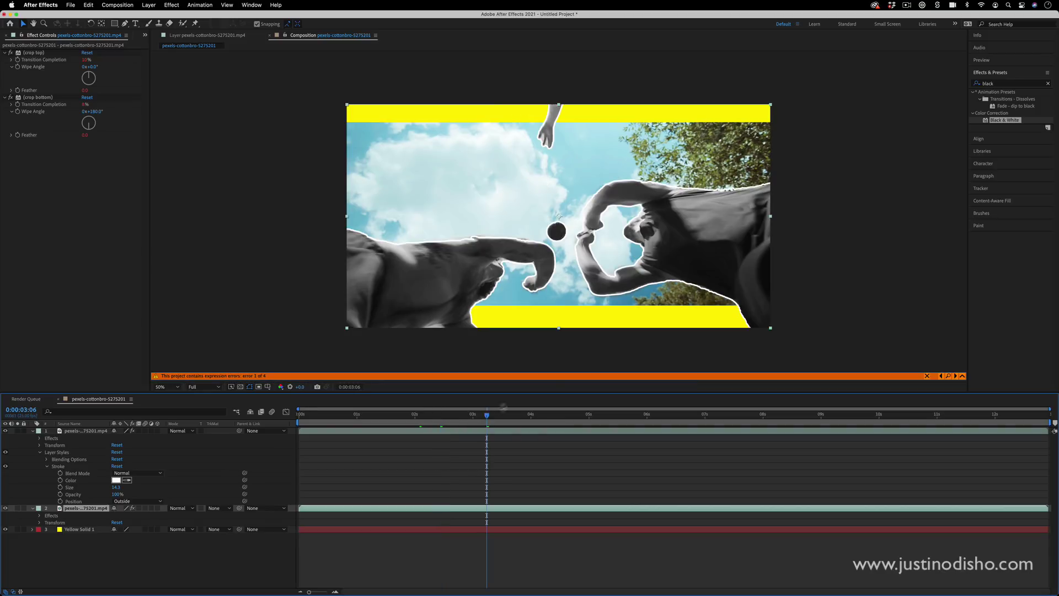
Delete the Stroke layer style and the Black & White effect from the players layer.
left_click(61, 468)
key("BackSpace")
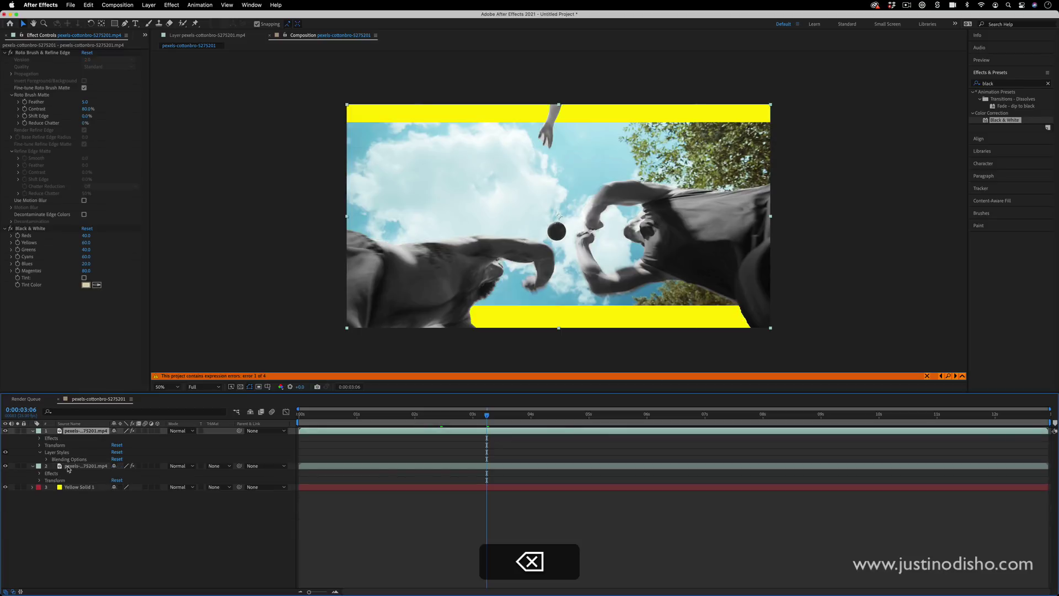
left_click(39, 229)
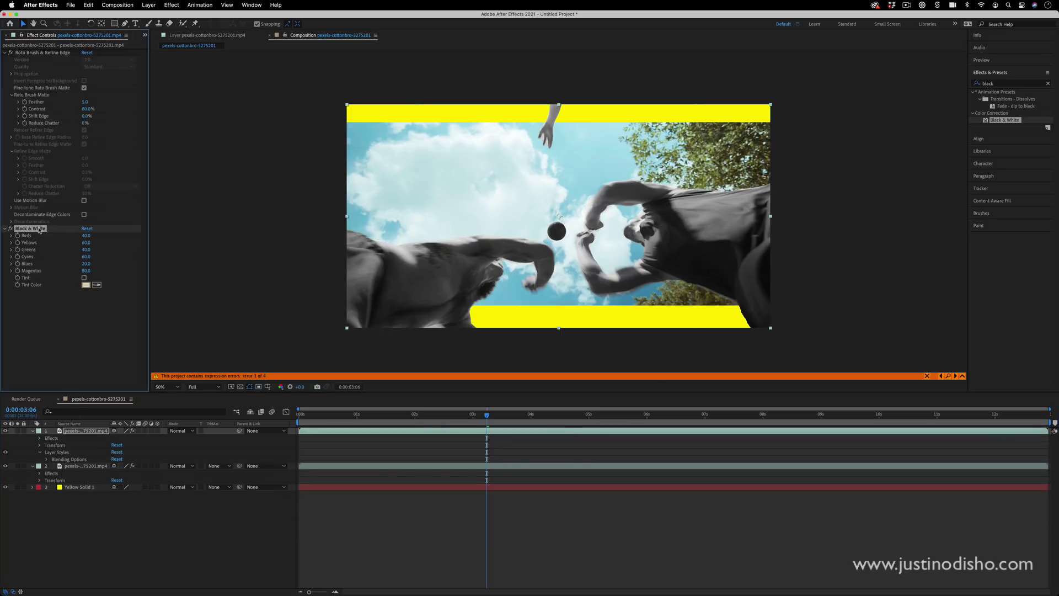
key("BackSpace")
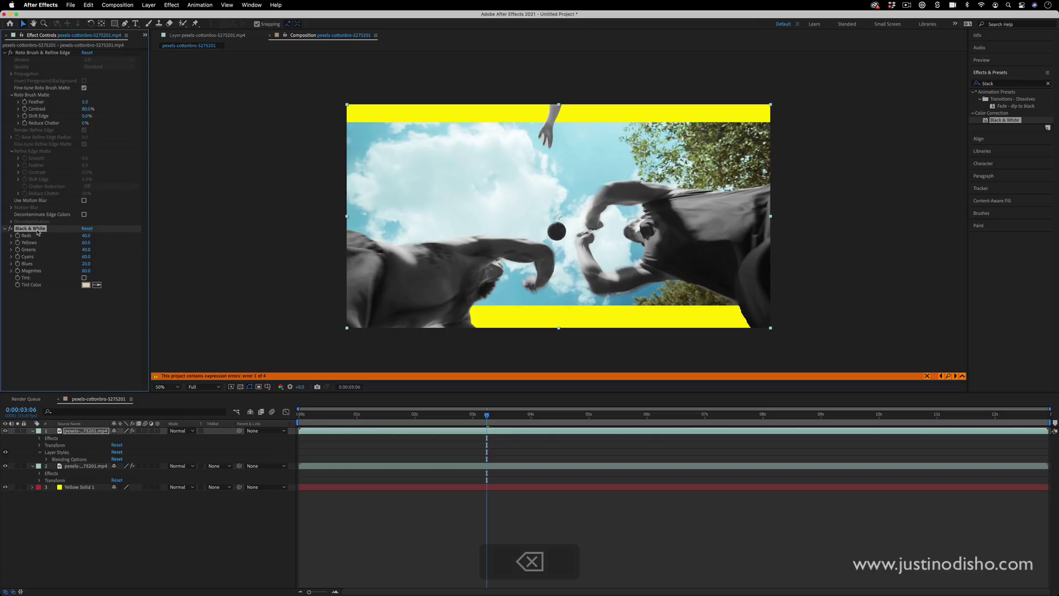
Delete the Yellow Solid 1 layer and scrub forward to check the black bars.
left_click(78, 487)
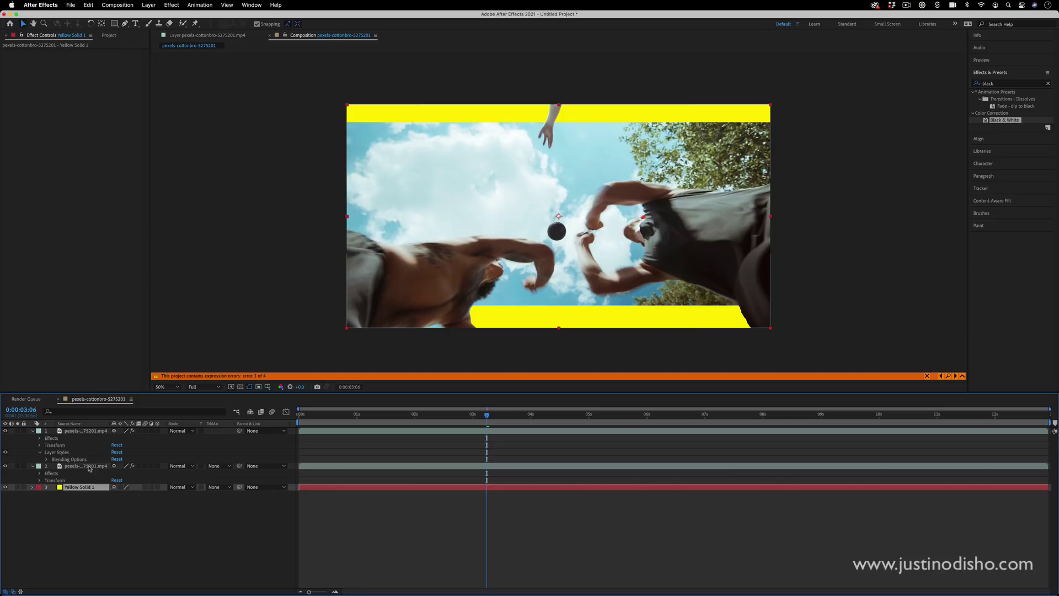
key("BackSpace")
left_click_drag(504, 415, 541, 415)
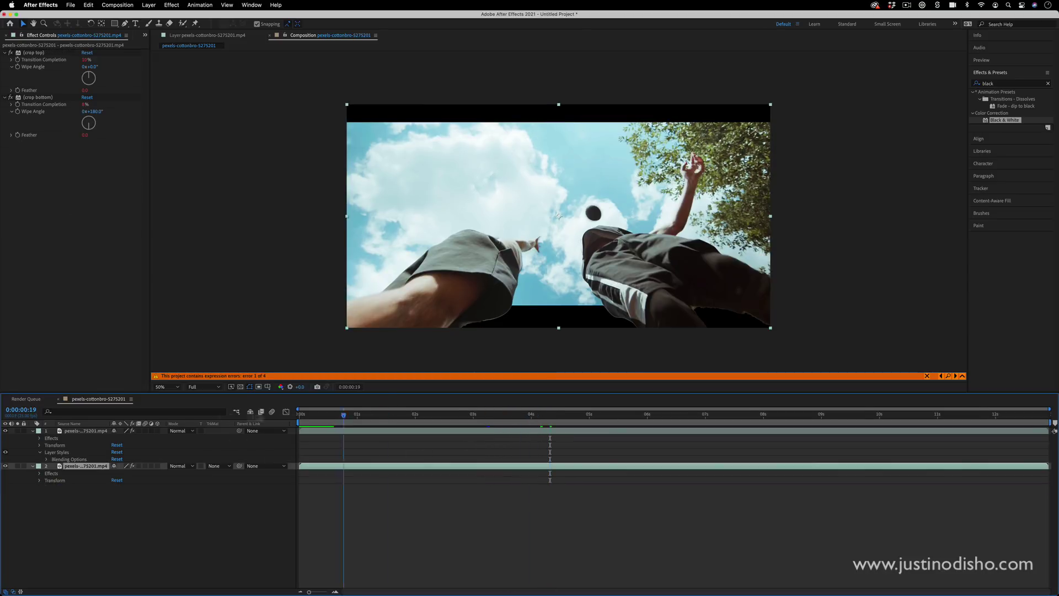
At 0:00:00:00, keyframe the crop top and crop bottom Transition Completion at 0%.
key("Home")
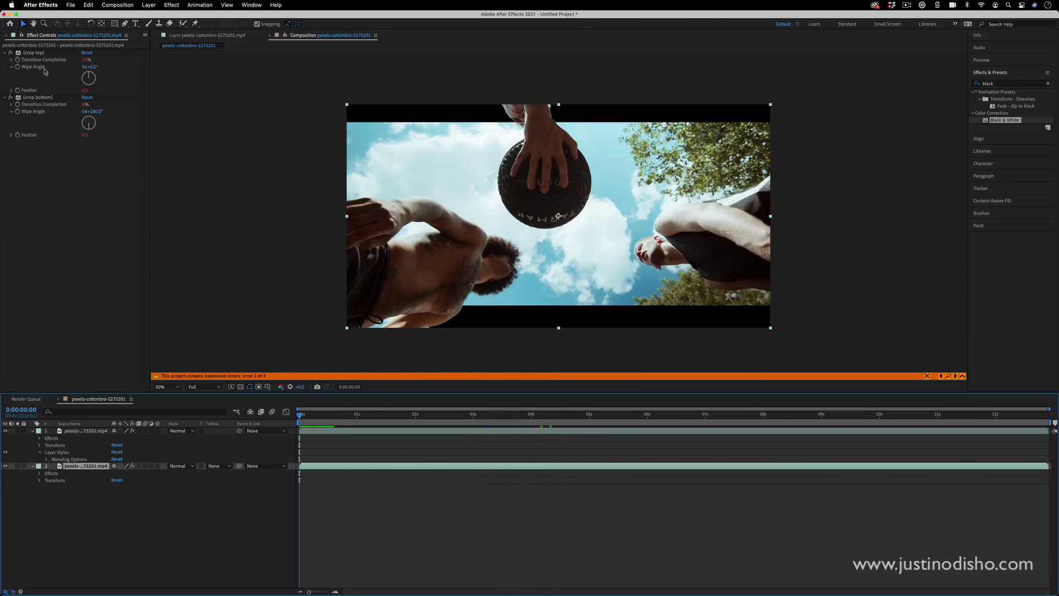
left_click(17, 61)
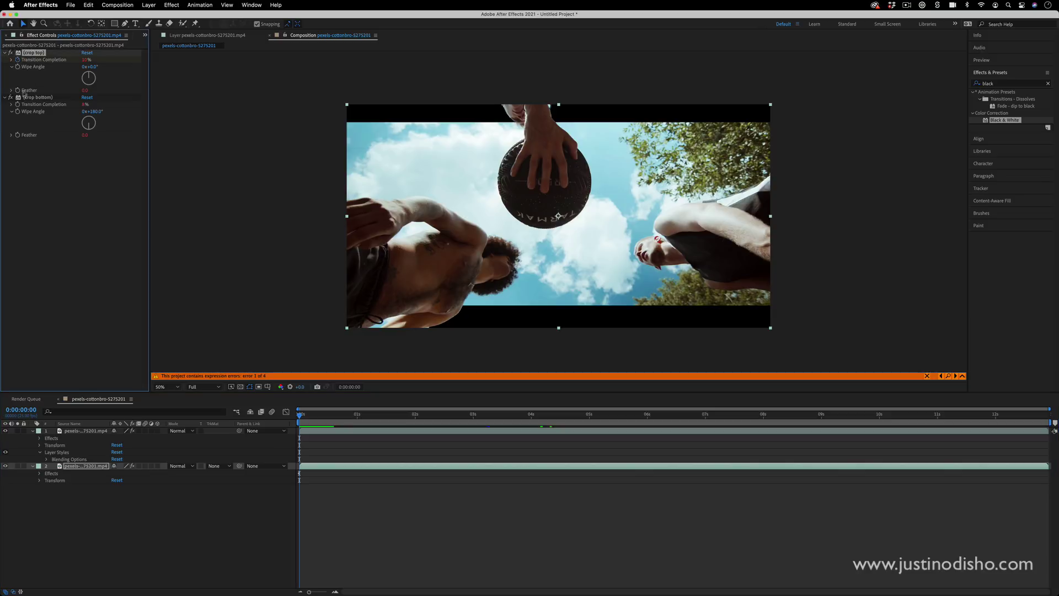
left_click(17, 104)
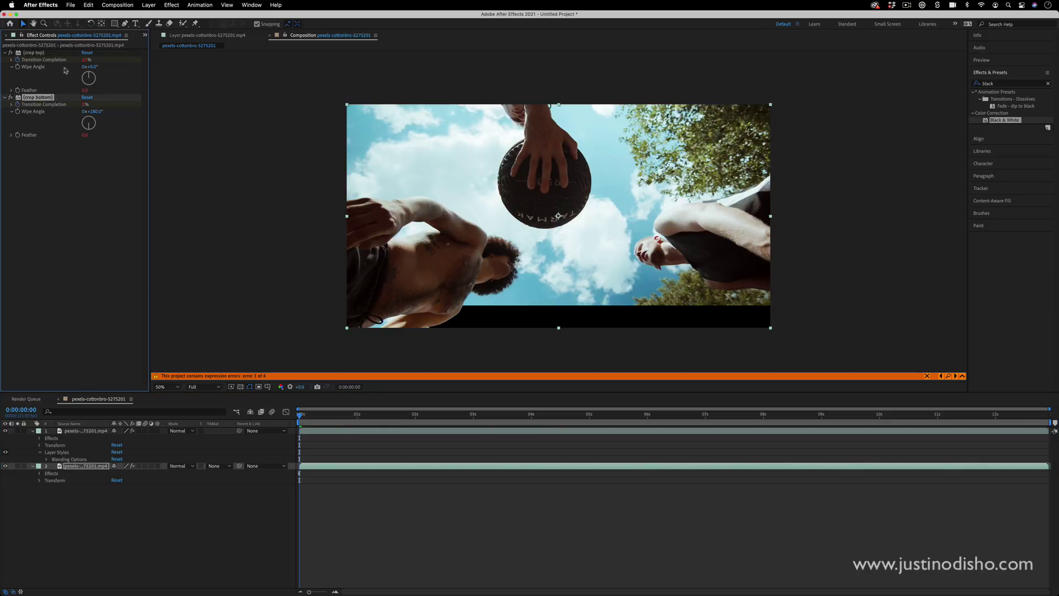
left_click_drag(87, 60, 15, 81)
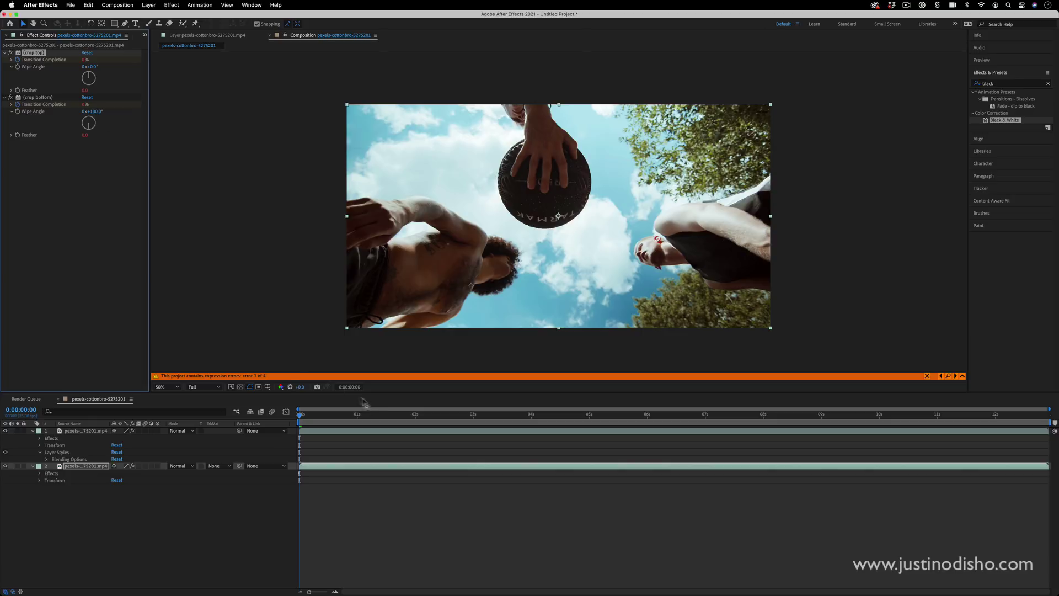
At 0:00:02:00, raise crop top completion and set crop bottom completion to 10%.
left_click_drag(373, 414, 415, 415)
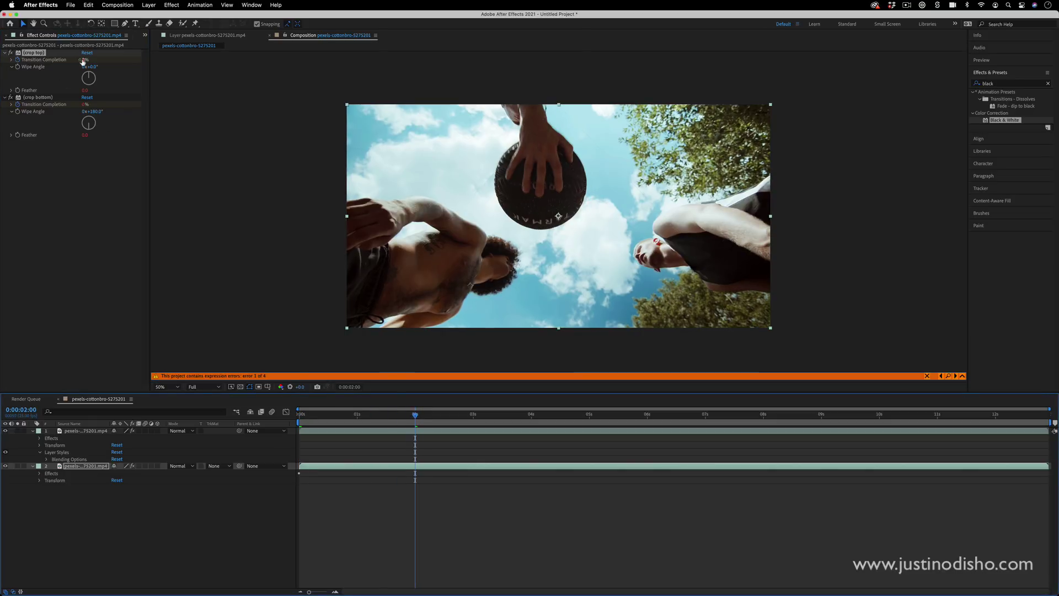
mouse_move(84, 60)
left_mouse_down()
mouse_move(98, 60)
mouse_move(88, 69)
left_mouse_up()
mouse_move(85, 106)
left_mouse_down()
mouse_move(110, 106)
mouse_move(89, 105)
left_mouse_up()
left_click(87, 105)
type("10")
key("Return")
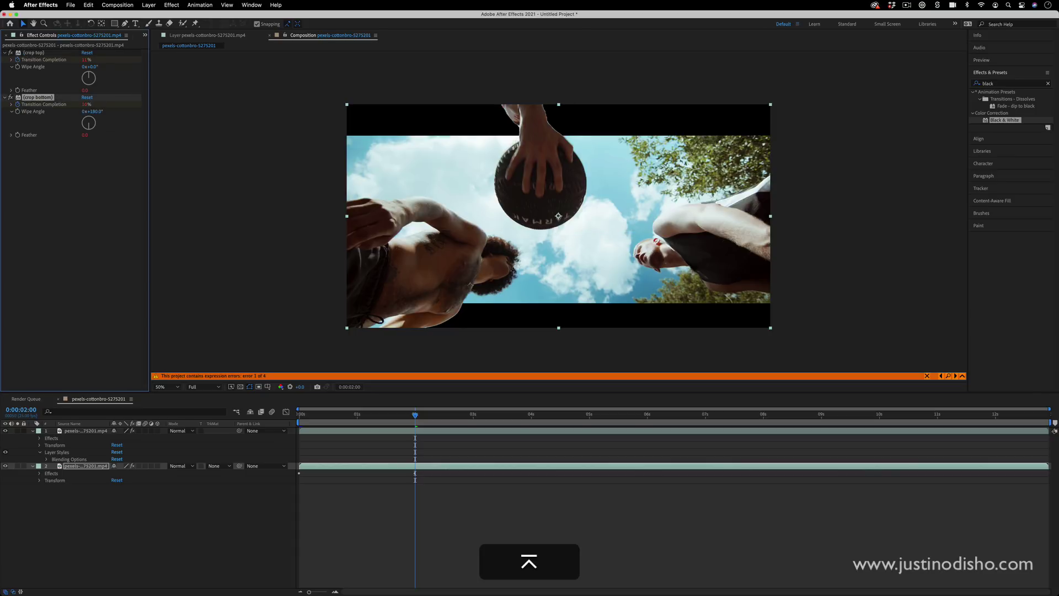
left_click(121, 405)
key("Home")
key("space")
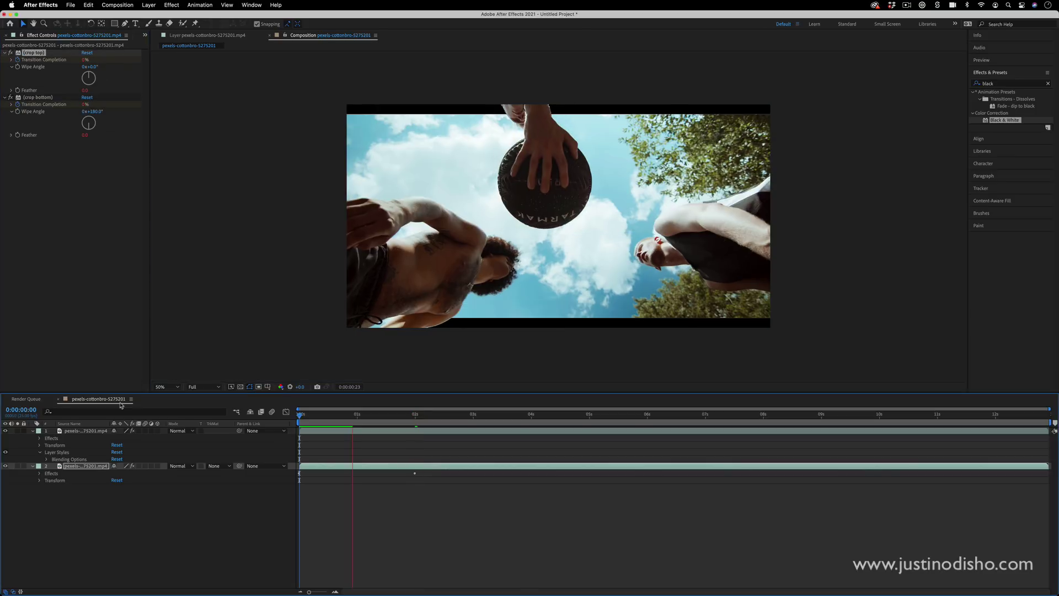